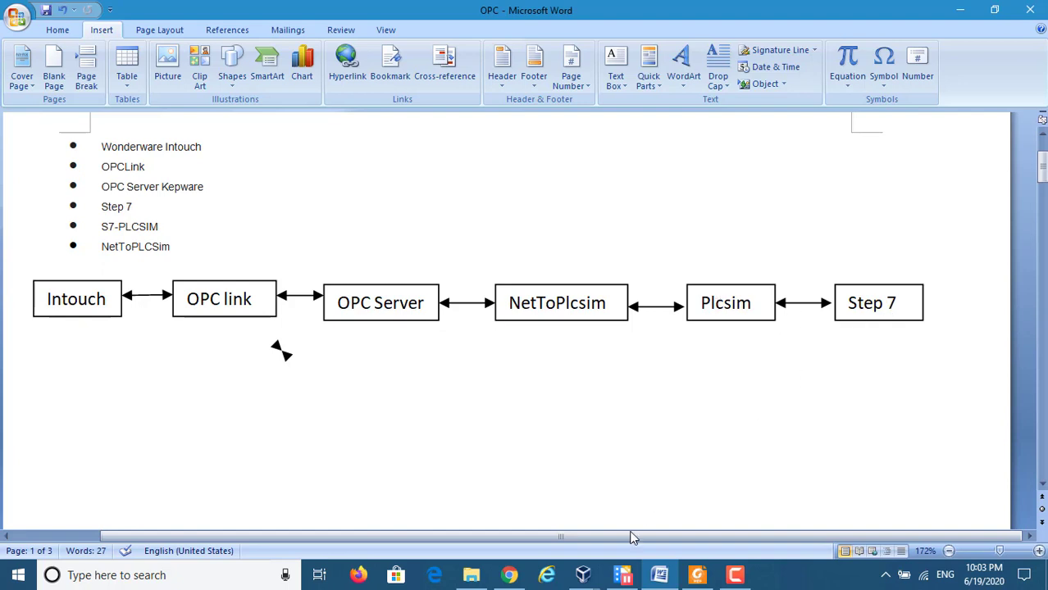
# Step: Bring the Windows XP virtual machine to the front and minimize S7-PLCSIM1
pyautogui.moveTo(587, 579)
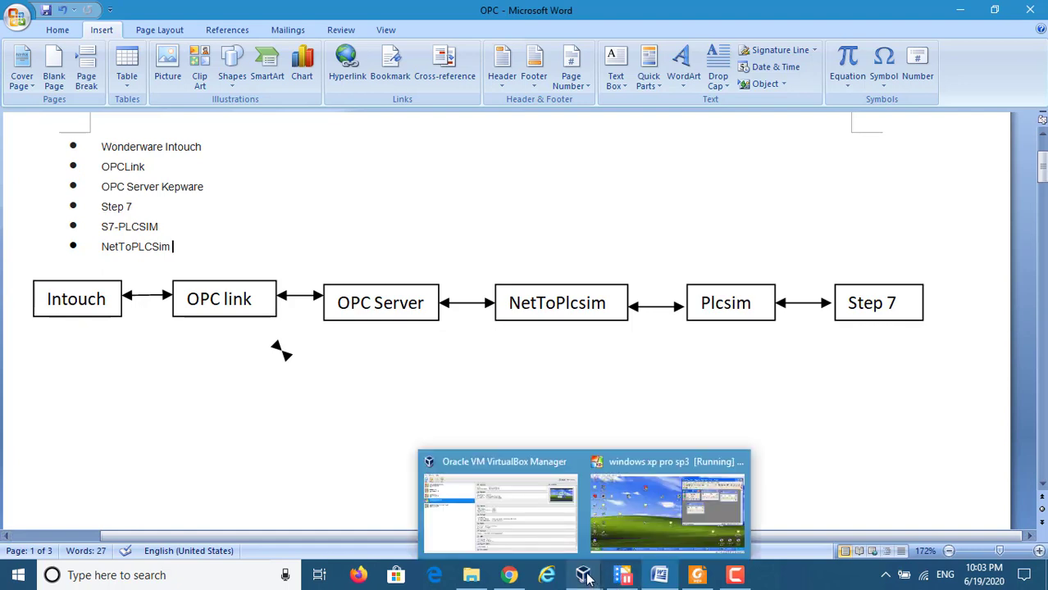
pyautogui.click(616, 512)
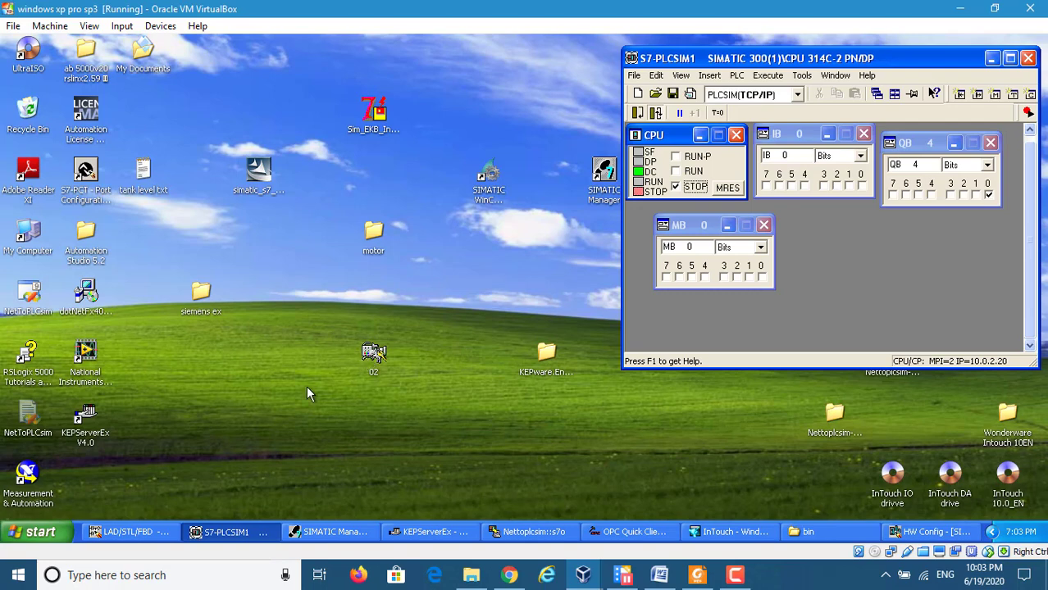
pyautogui.click(991, 59)
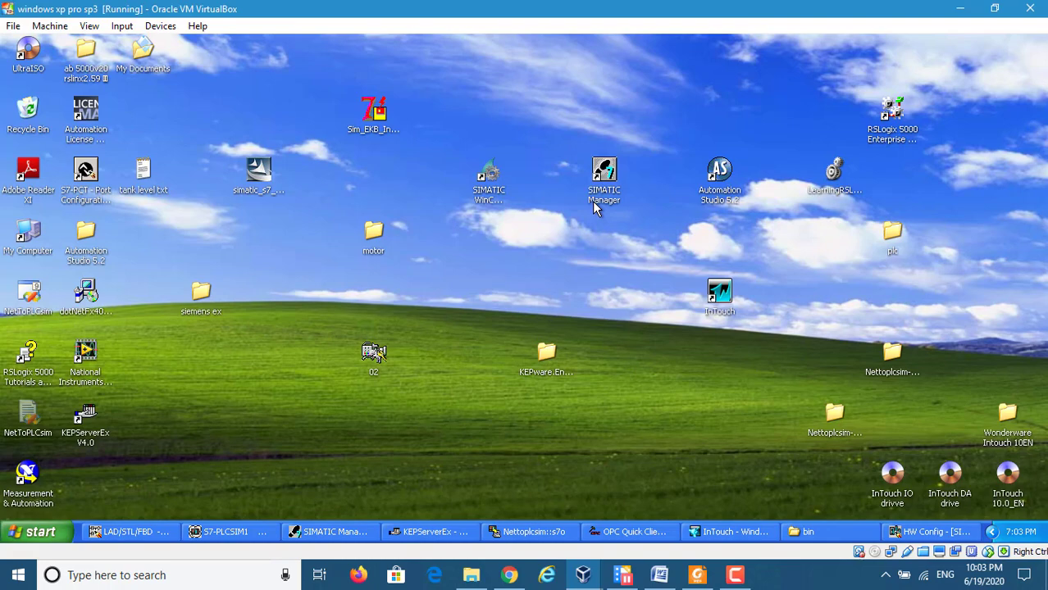
# Step: Open SIMATIC 300(1) in a maximized HW Config and show the PN-IO interface properties (10.0.2.20)
pyautogui.click(322, 537)
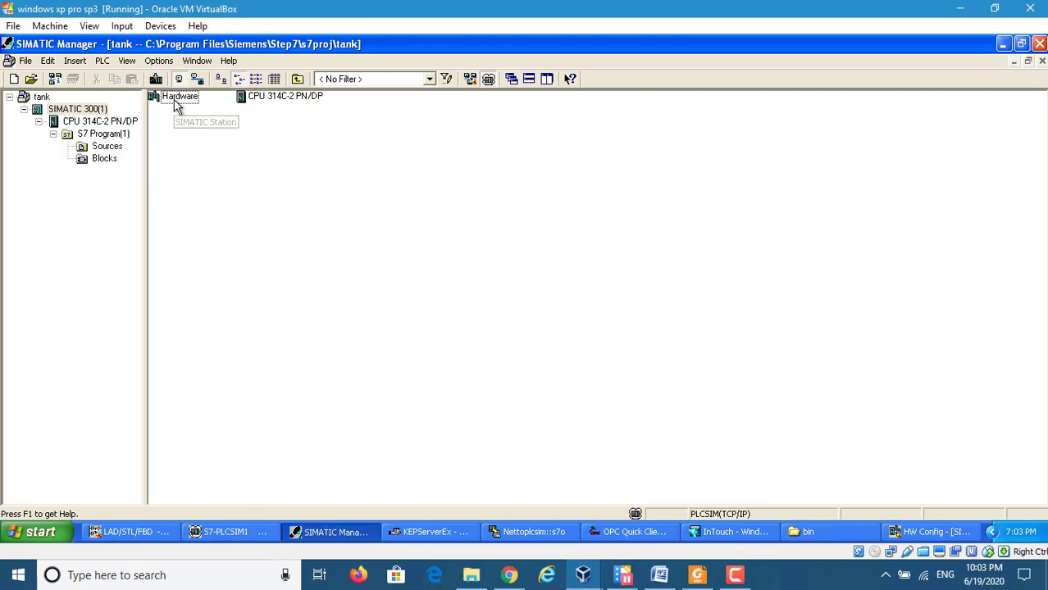
pyautogui.doubleClick(175, 104)
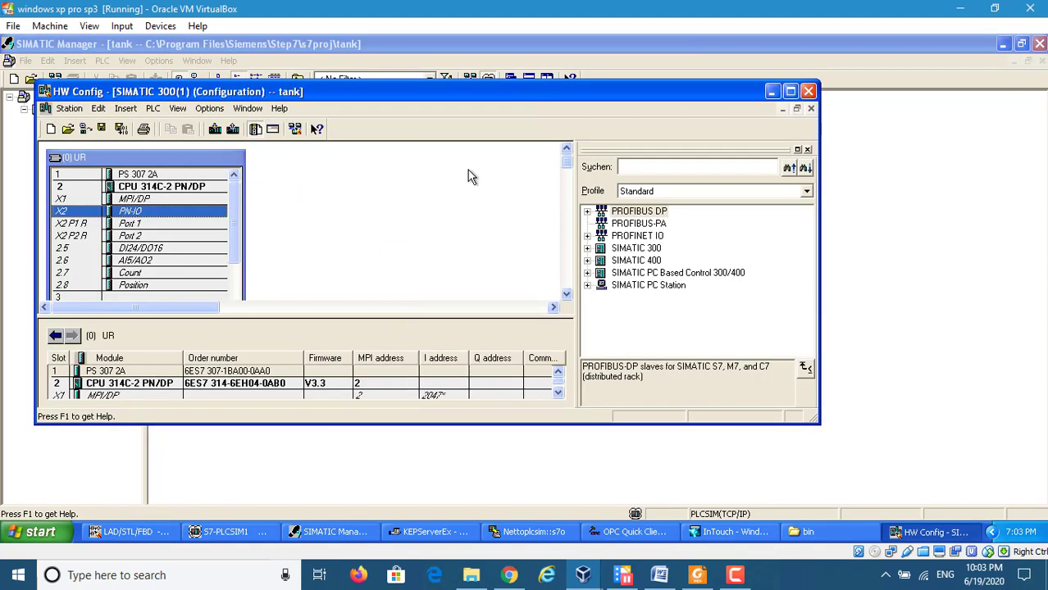
pyautogui.click(791, 92)
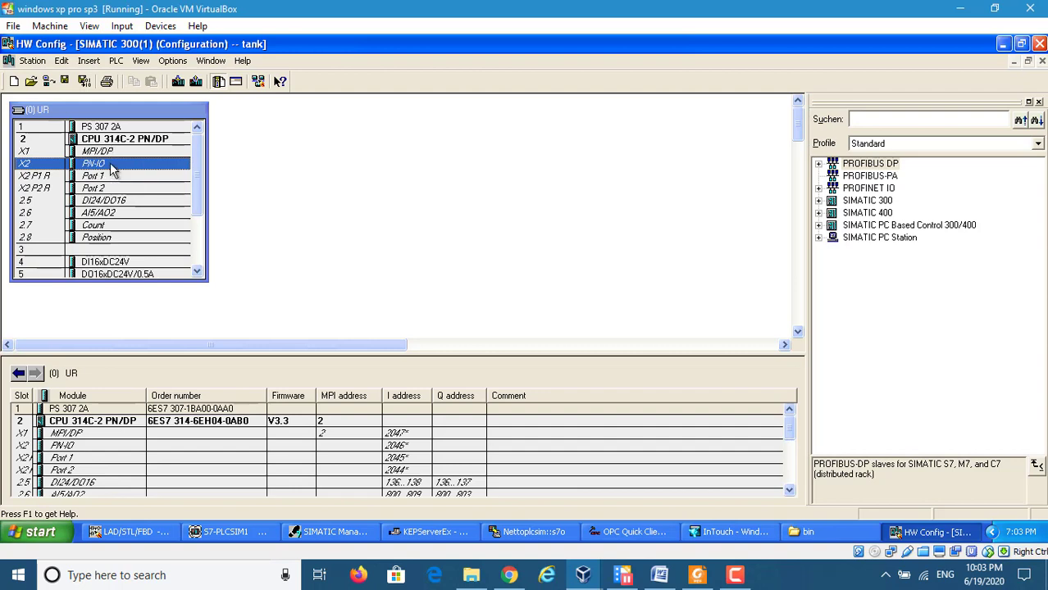
pyautogui.doubleClick(112, 167)
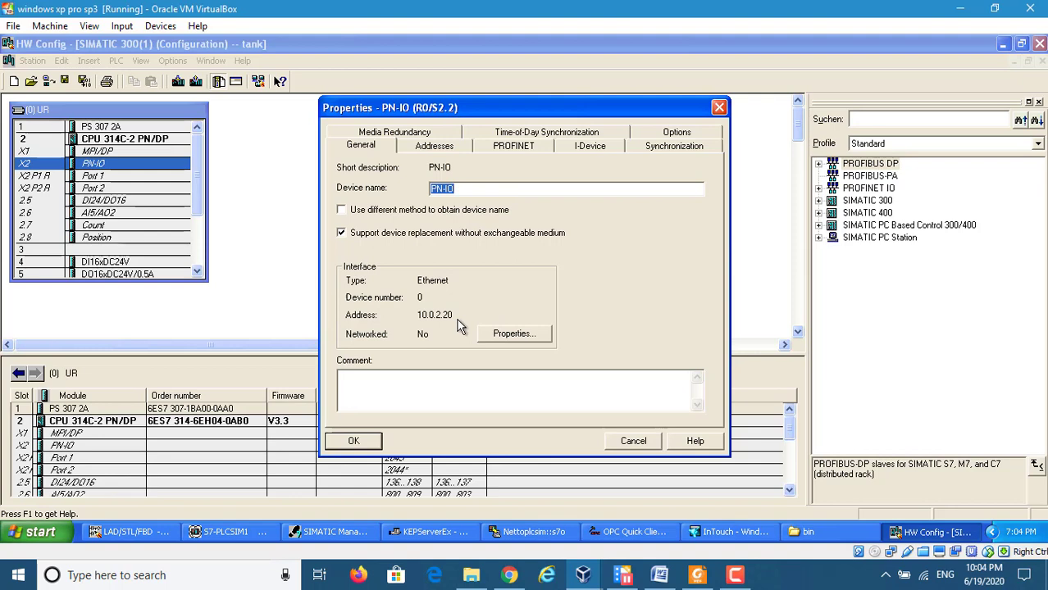
# Step: Open the PN-IO Ethernet settings and run ipconfig to see the VM's 10.0.2.15 address
pyautogui.click(494, 336)
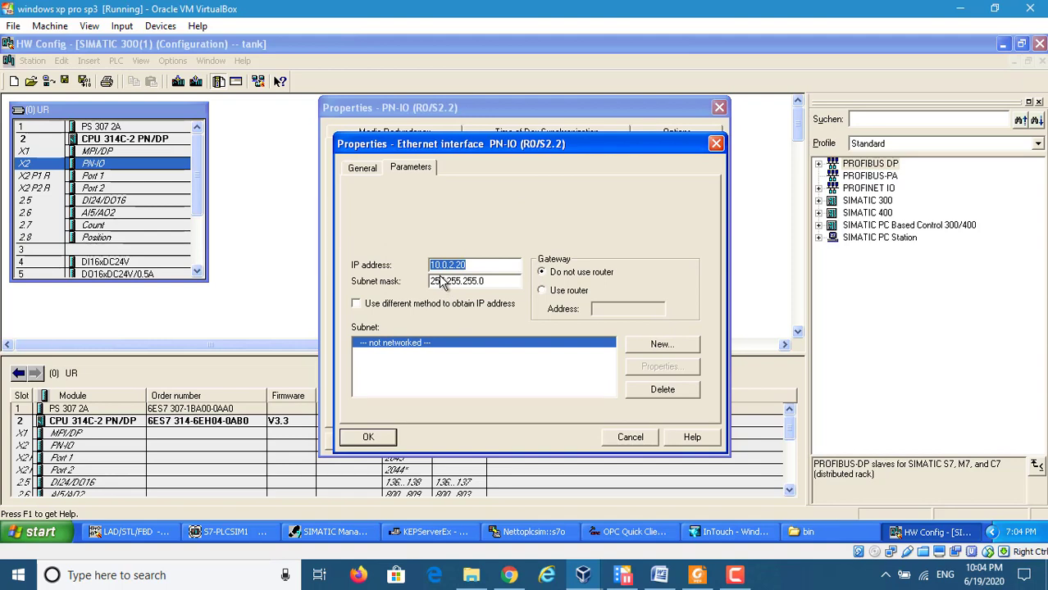
pyautogui.click(28, 532)
pyautogui.click(162, 474)
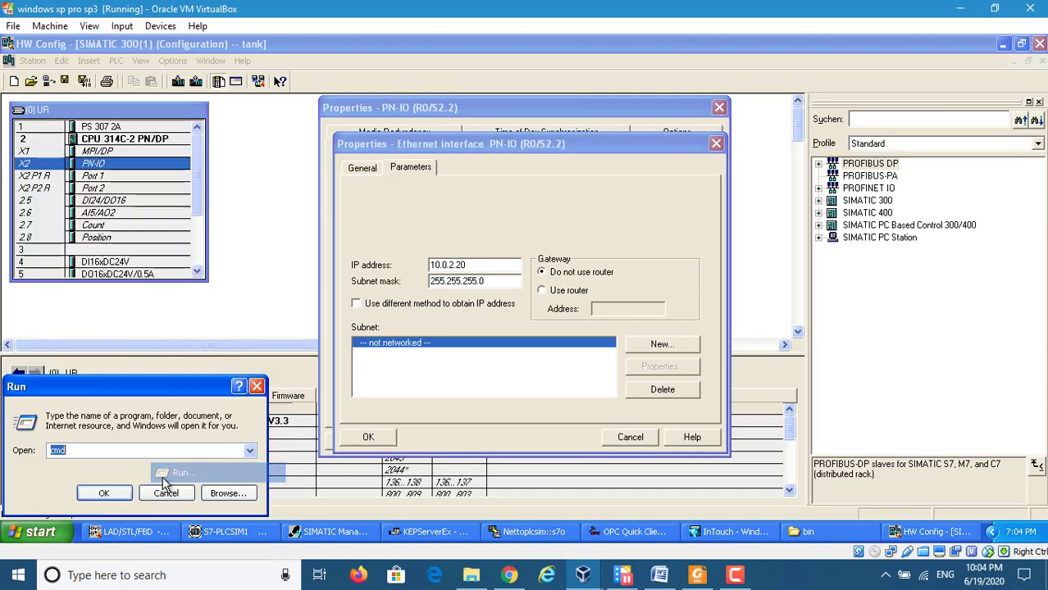
pyautogui.click(103, 493)
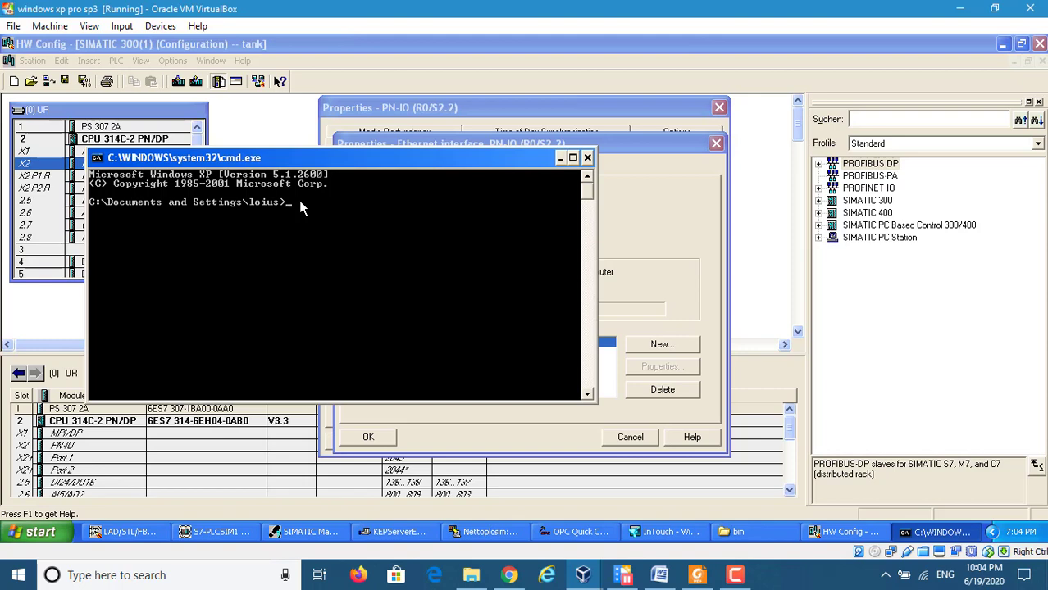
pyautogui.write('ipconfig')
pyautogui.press('Return')
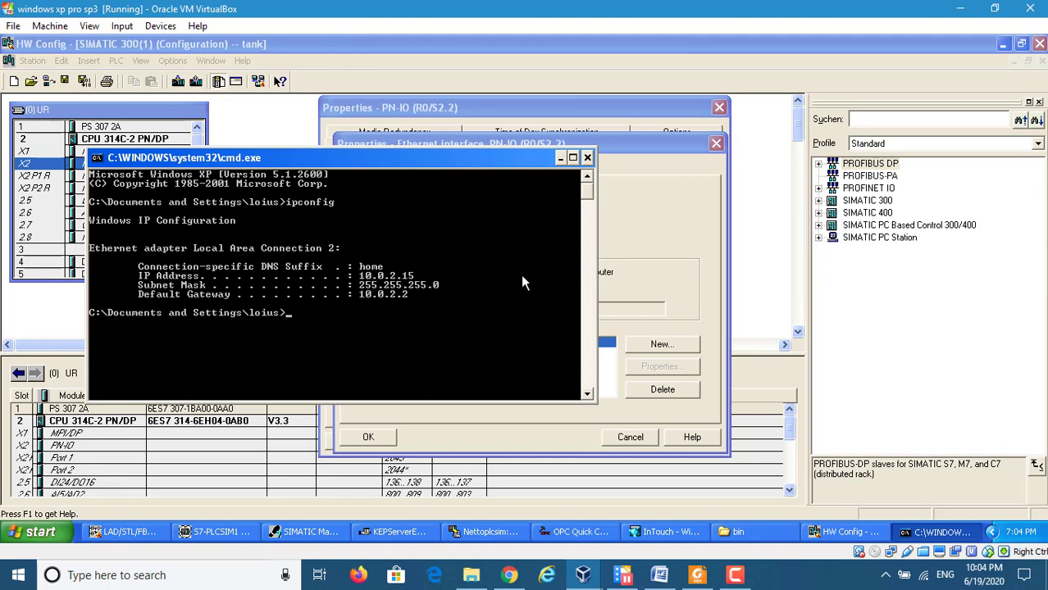
# Step: Keep the interface IP at 10.0.2.20 and close both PN-IO property dialogs with OK
pyautogui.click(560, 157)
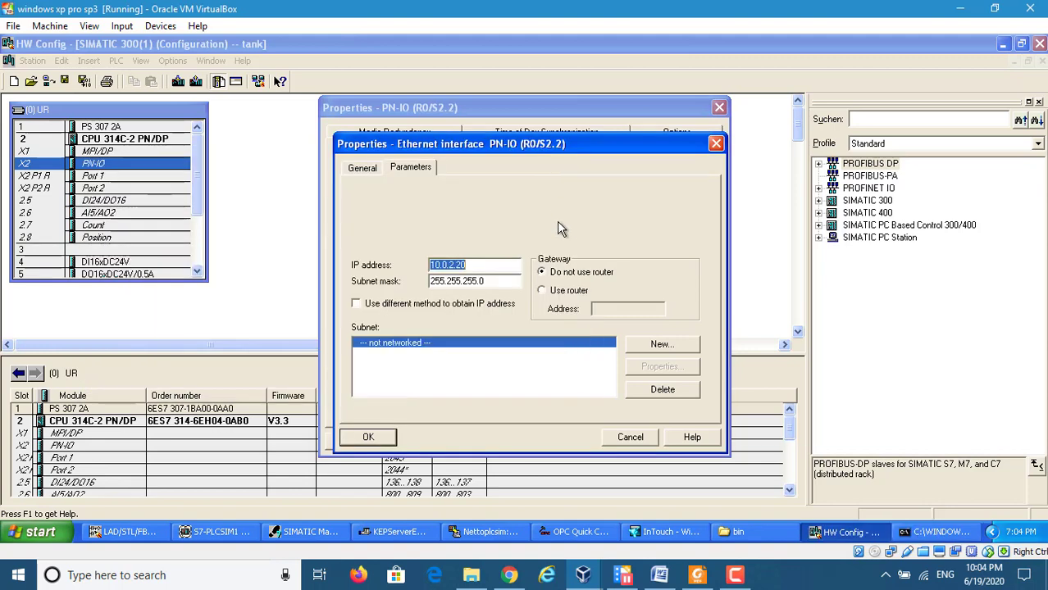
pyautogui.click(476, 266)
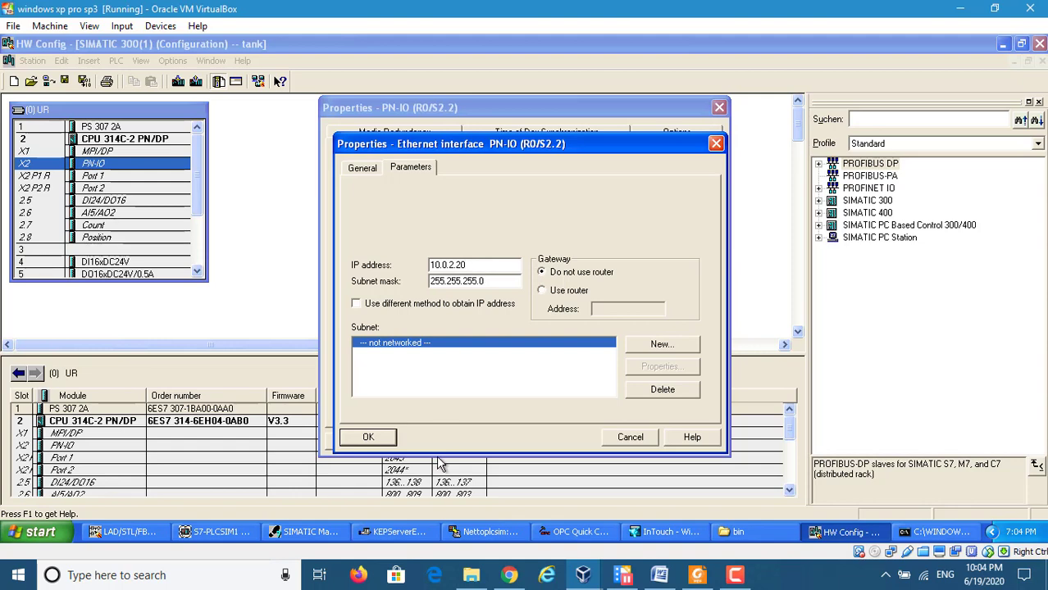
pyautogui.click(373, 439)
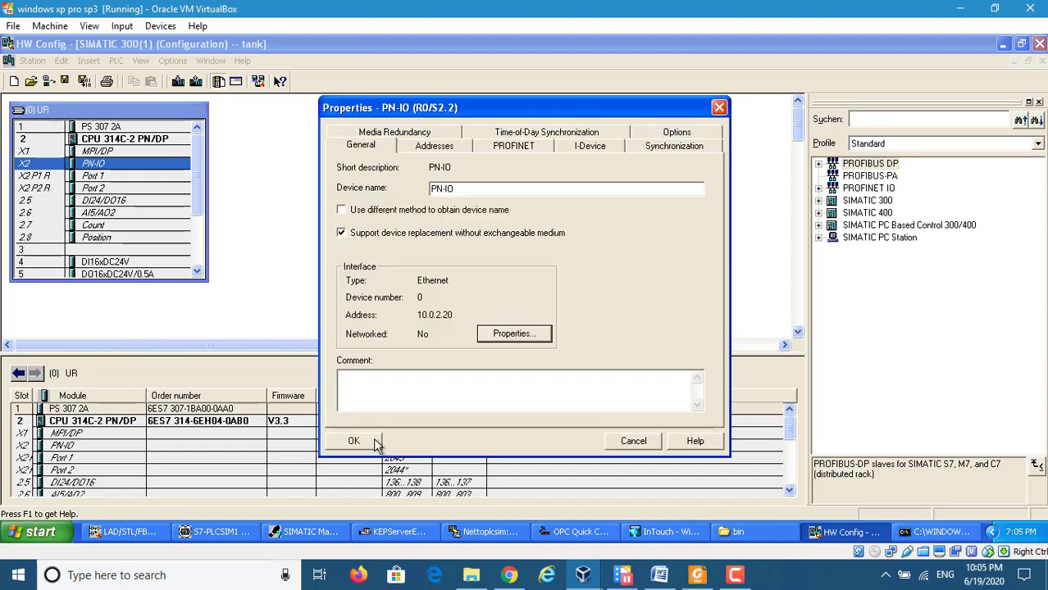
pyautogui.click(367, 443)
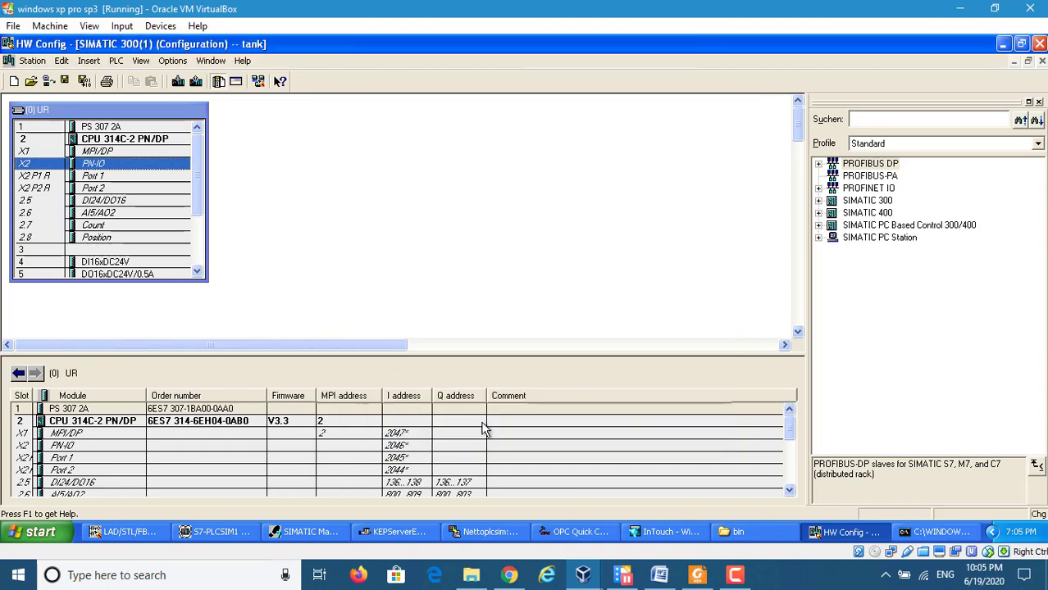
# Step: Check slot 4 DI16 (inputs 0…1) and slot 5 DO16 (outputs 4…5), then close HW Config
pyautogui.click(789, 490)
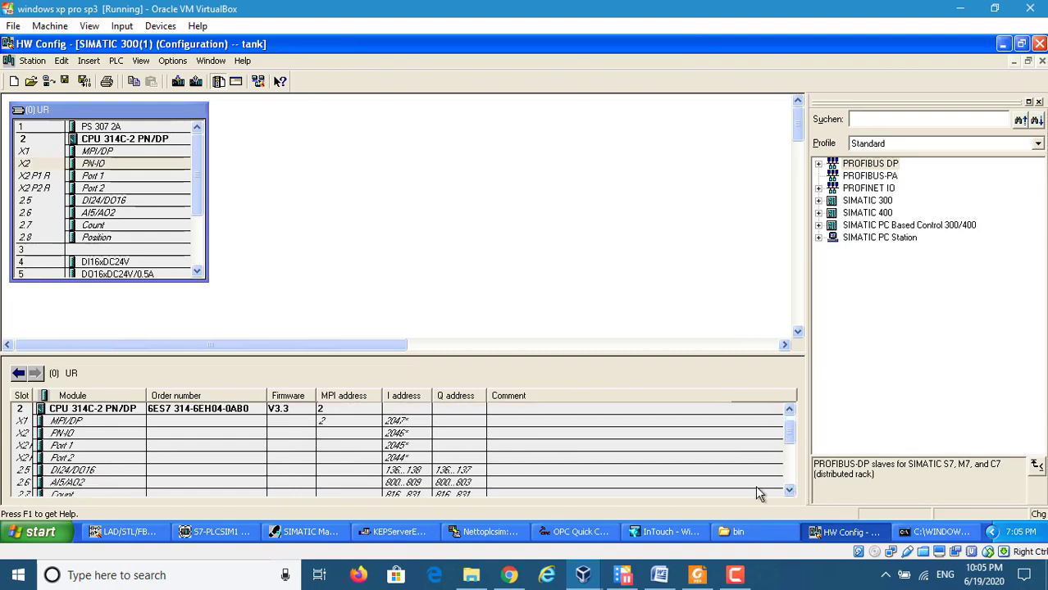
pyautogui.click(792, 476)
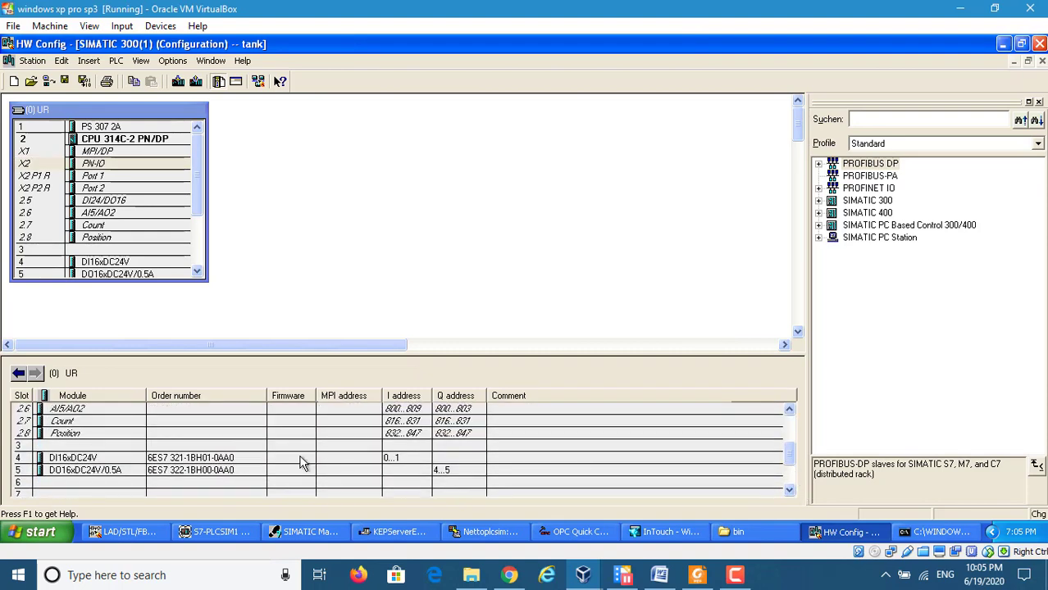
pyautogui.click(225, 459)
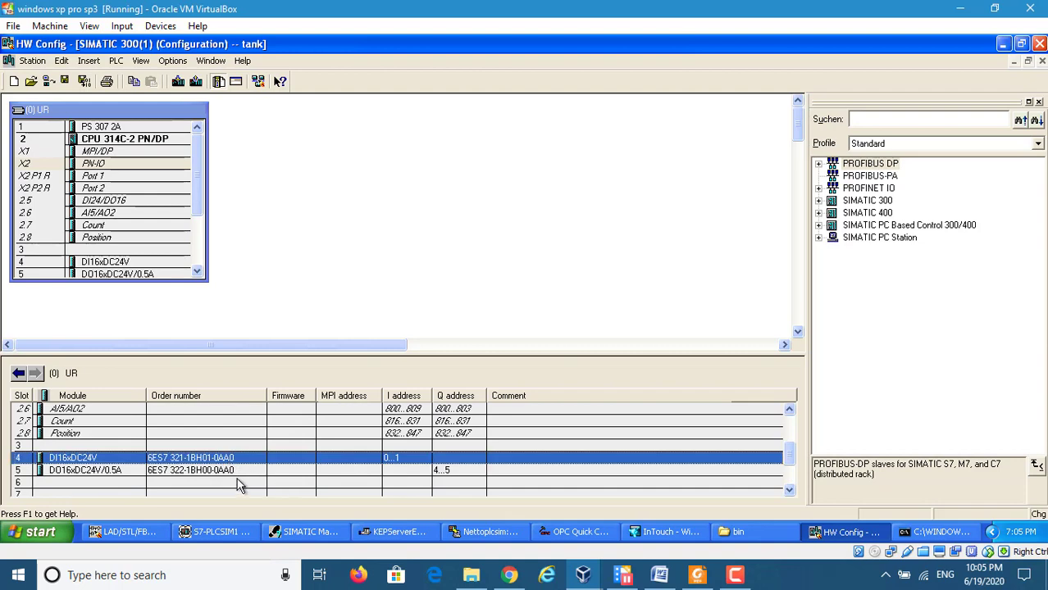
pyautogui.click(193, 473)
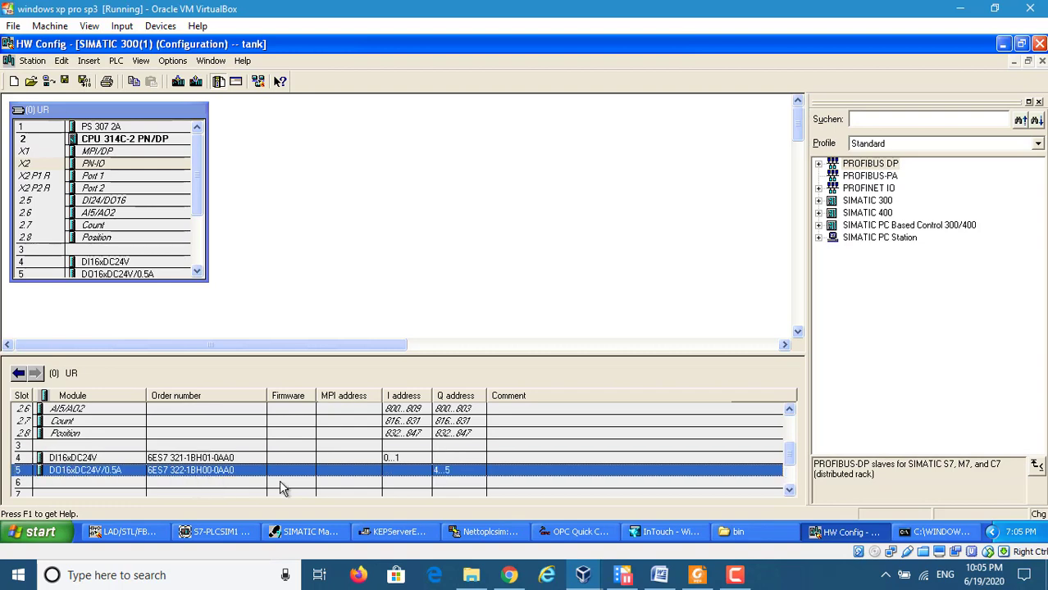
pyautogui.click(1039, 44)
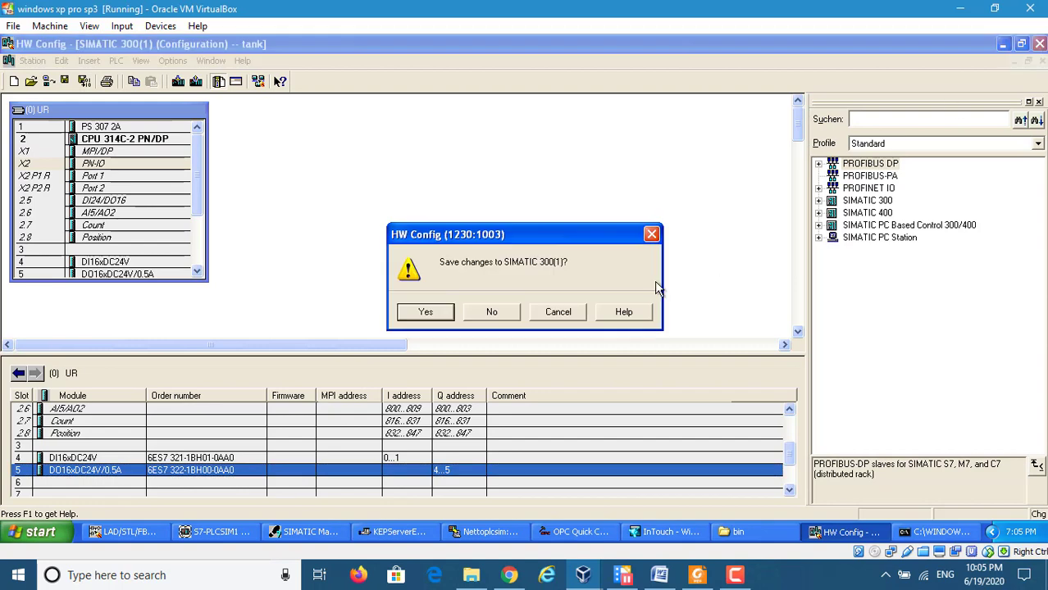
# Step: Discard the HW Config changes and open OB1 from Blocks in a maximized ladder editor
pyautogui.click(490, 312)
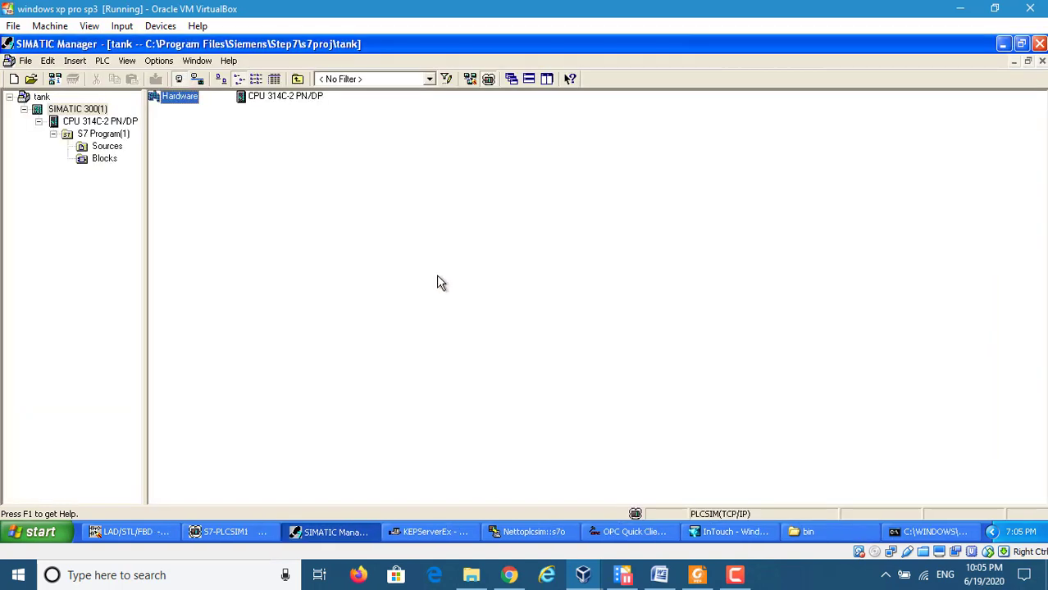
pyautogui.click(103, 162)
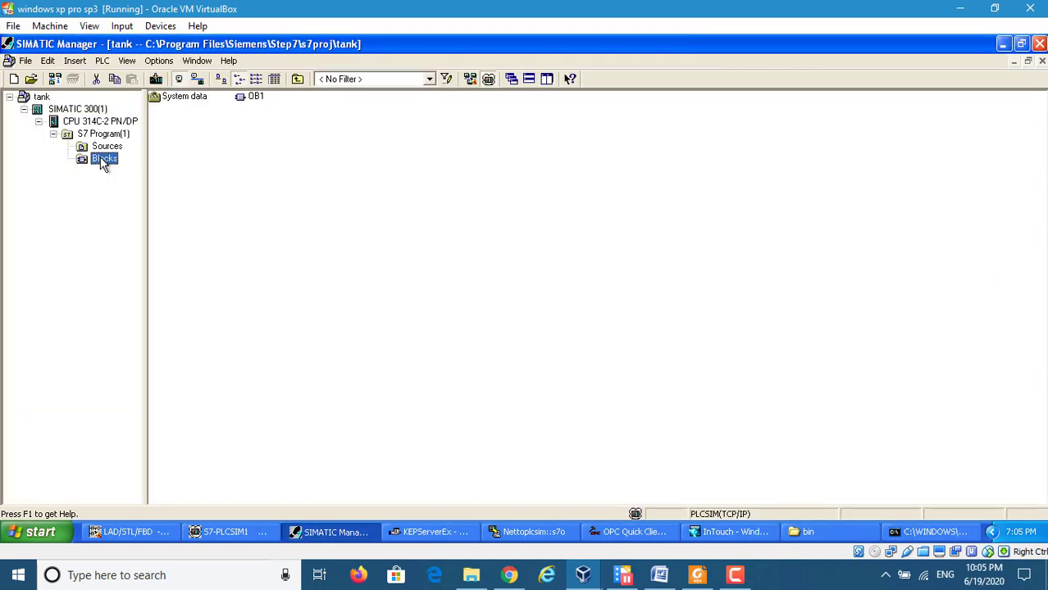
pyautogui.doubleClick(249, 101)
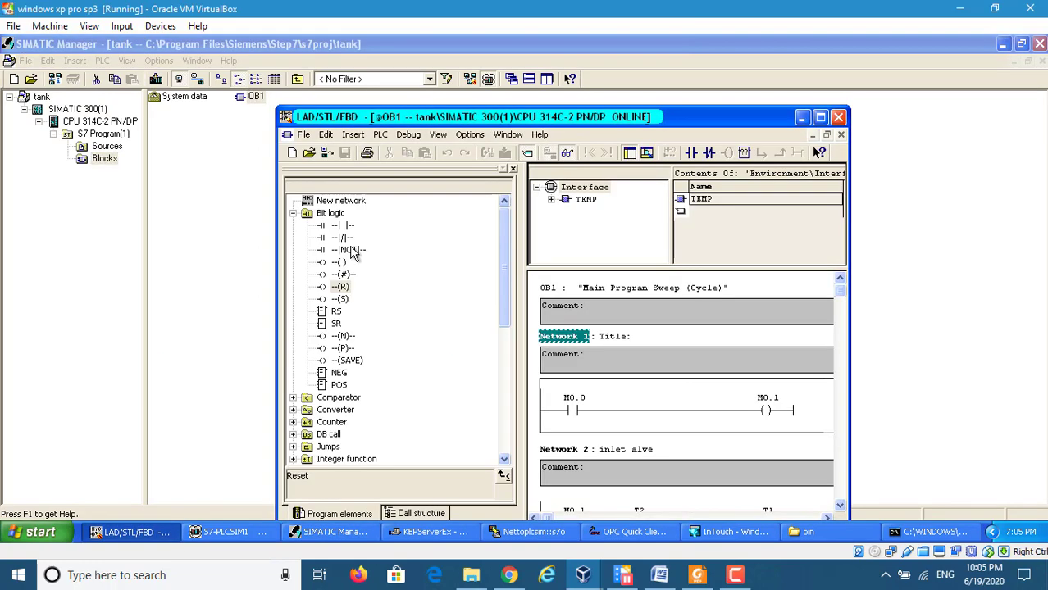
pyautogui.click(820, 117)
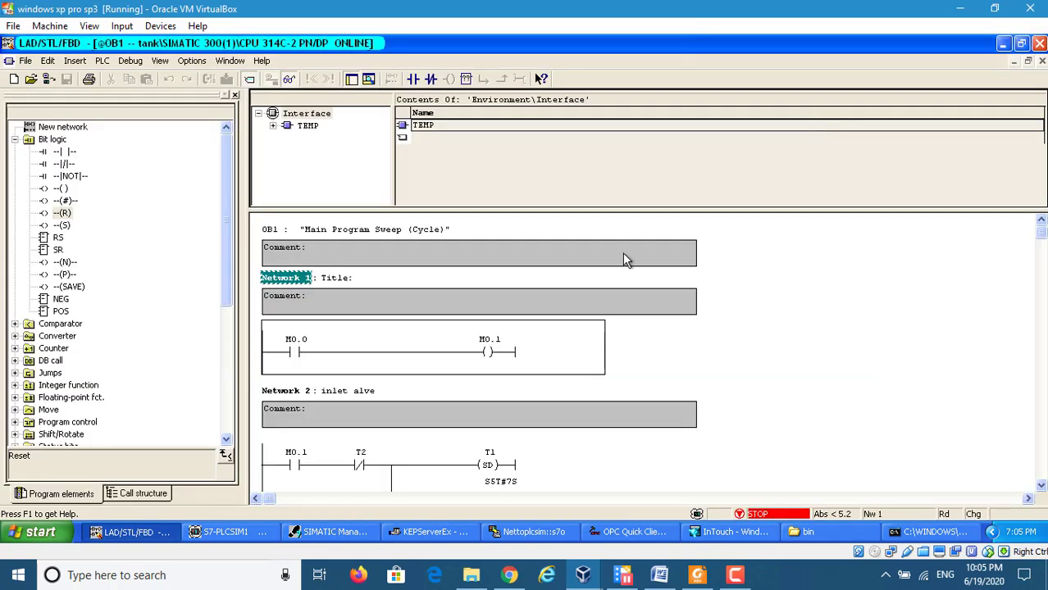
pyautogui.click(295, 348)
pyautogui.click(791, 340)
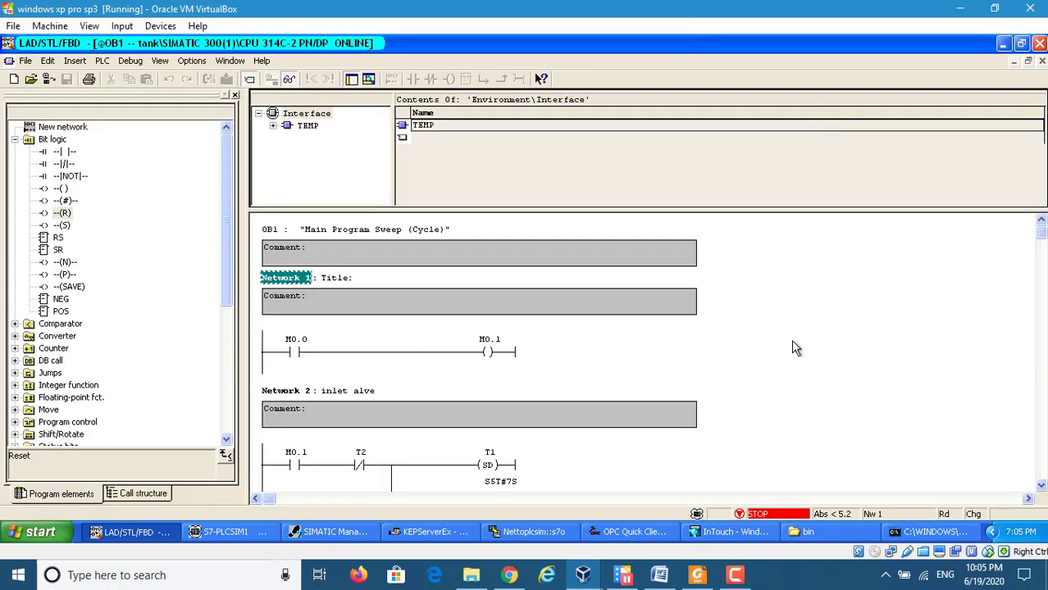
# Step: Scroll OB1 down to Network 2 with timer T1 and the Q4.0/Q4.1 valve coils
pyautogui.click(1039, 486)
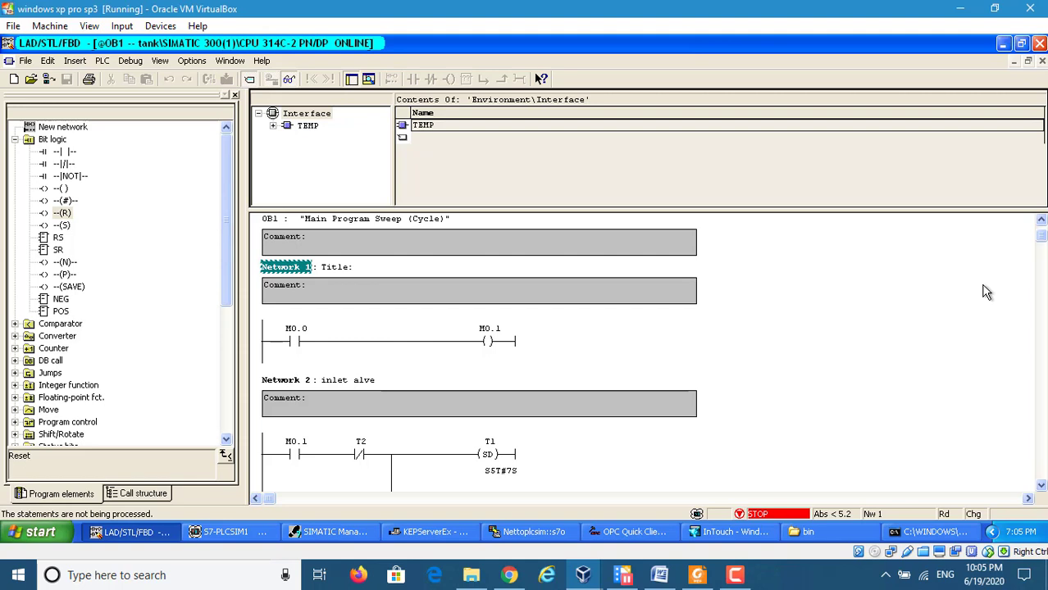
pyautogui.click(1040, 486)
pyautogui.click(1039, 487)
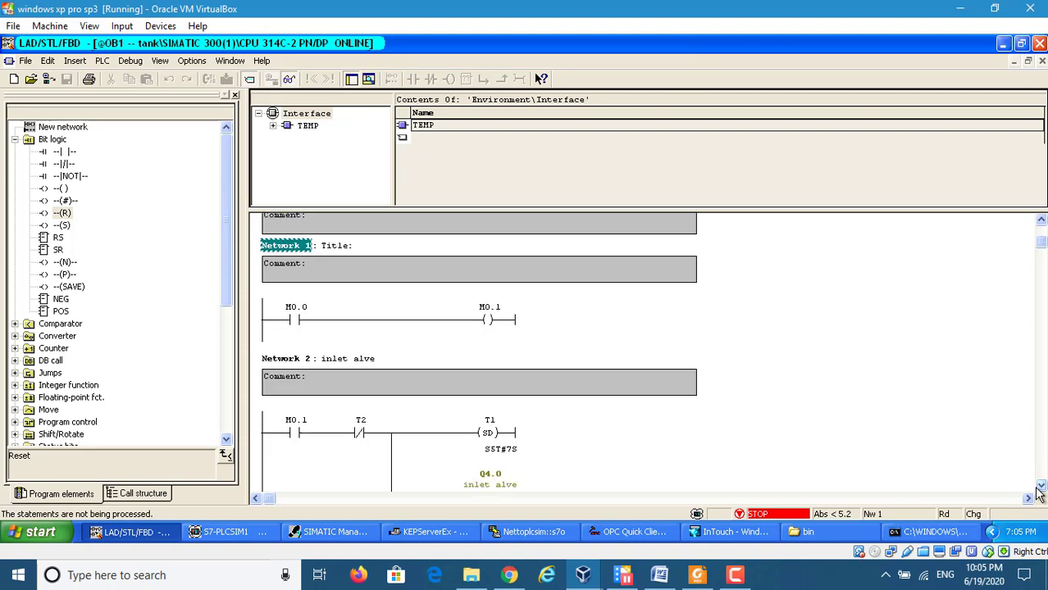
pyautogui.click(1039, 486)
pyautogui.click(1040, 487)
pyautogui.click(1039, 487)
pyautogui.click(1040, 487)
pyautogui.click(1040, 487)
pyautogui.click(1039, 487)
pyautogui.click(1039, 487)
pyautogui.click(1040, 487)
pyautogui.click(1039, 487)
pyautogui.click(1039, 487)
pyautogui.click(1040, 487)
pyautogui.click(1040, 487)
pyautogui.click(1039, 487)
pyautogui.click(1039, 487)
pyautogui.click(1039, 487)
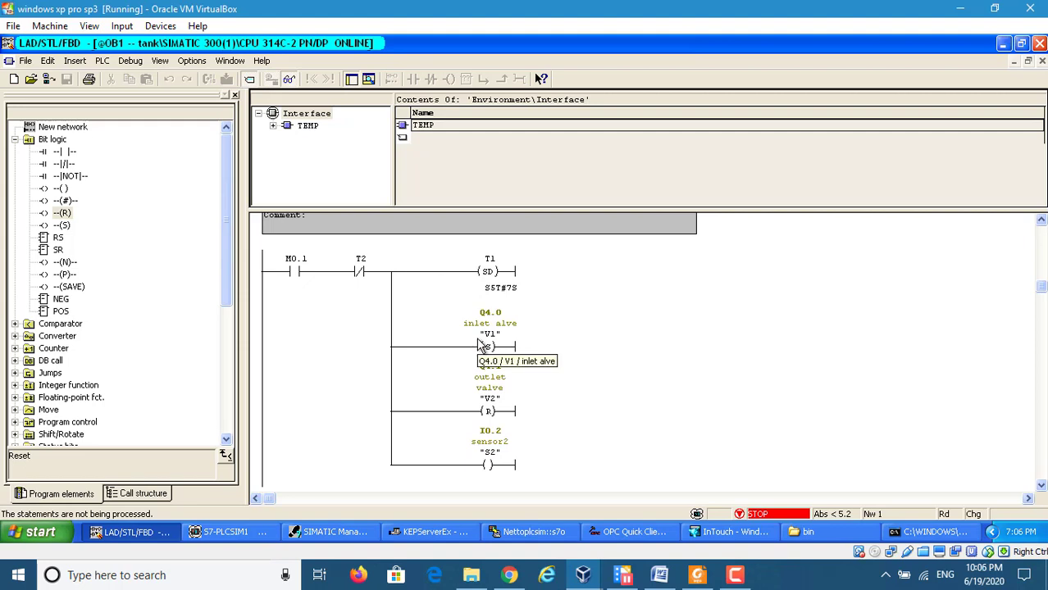
# Step: Inspect tank1's tank, valves, yellow blocks and switch in WindowMaker without changes, then minimize it
pyautogui.click(730, 532)
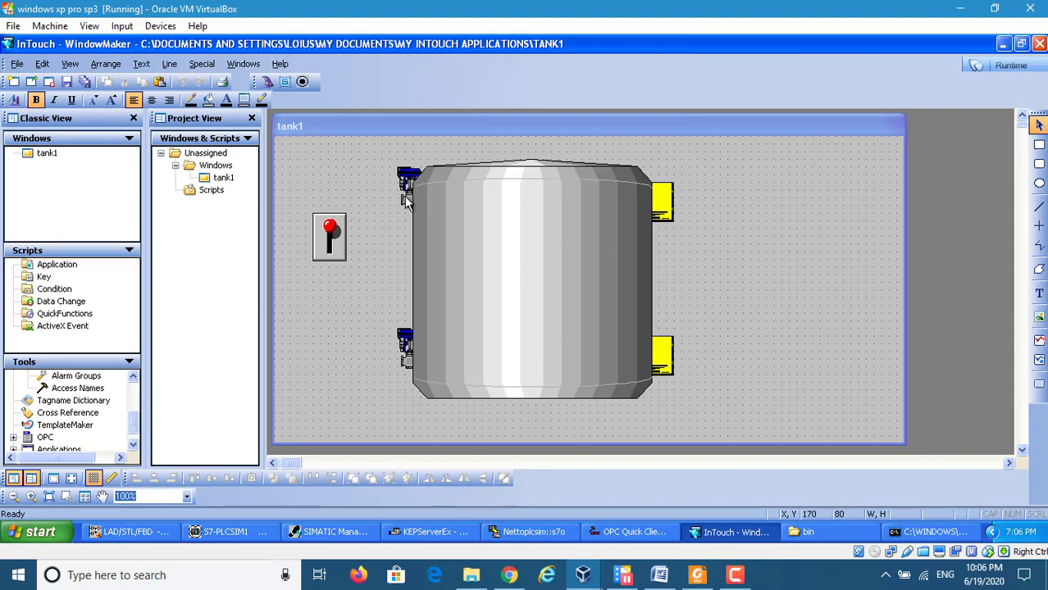
pyautogui.click(444, 198)
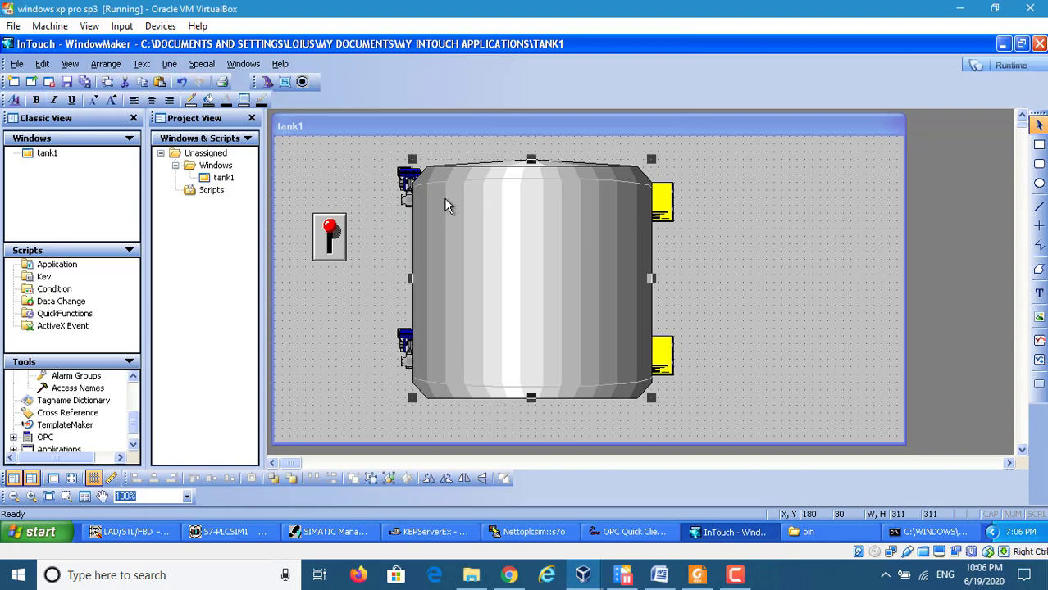
pyautogui.click(408, 361)
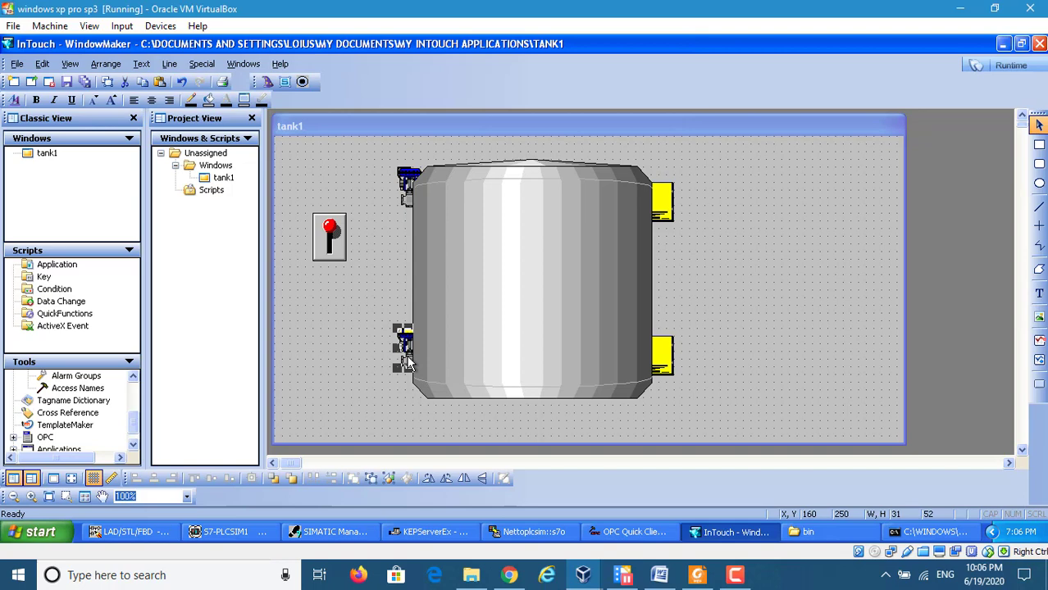
pyautogui.click(659, 207)
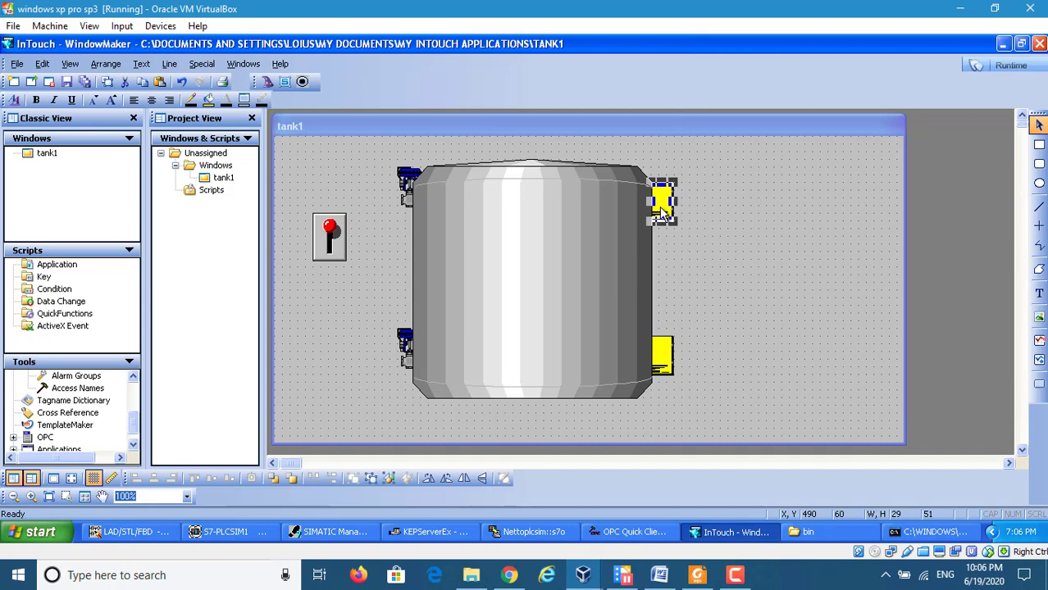
pyautogui.click(659, 359)
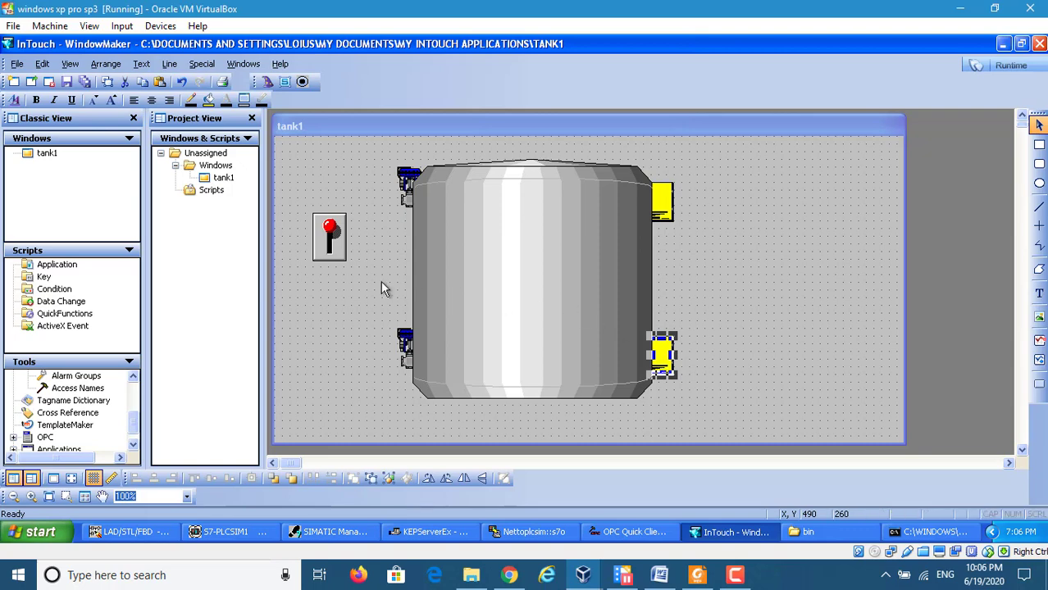
pyautogui.click(341, 259)
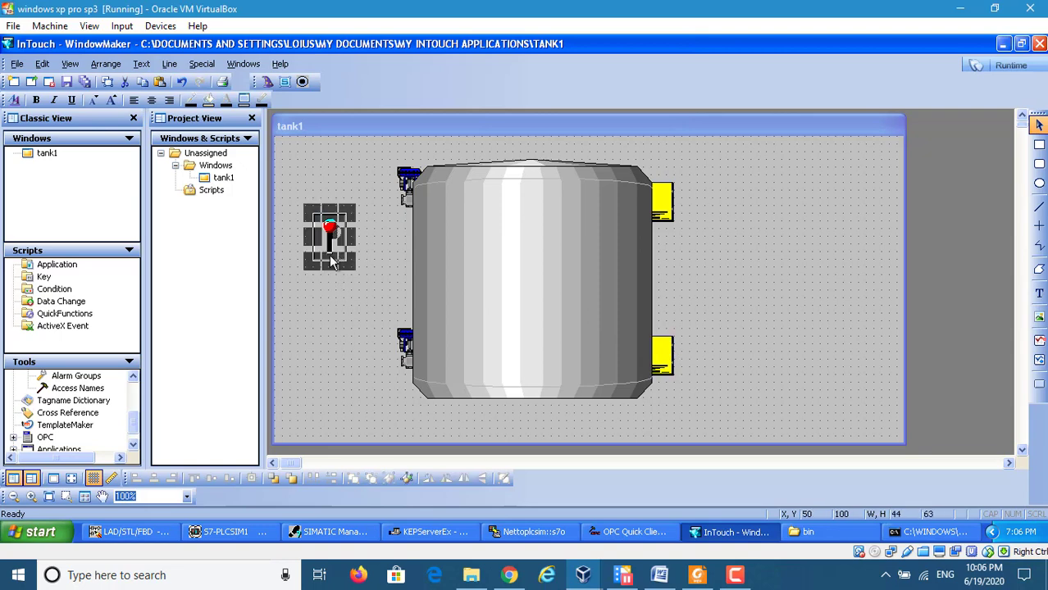
pyautogui.click(387, 261)
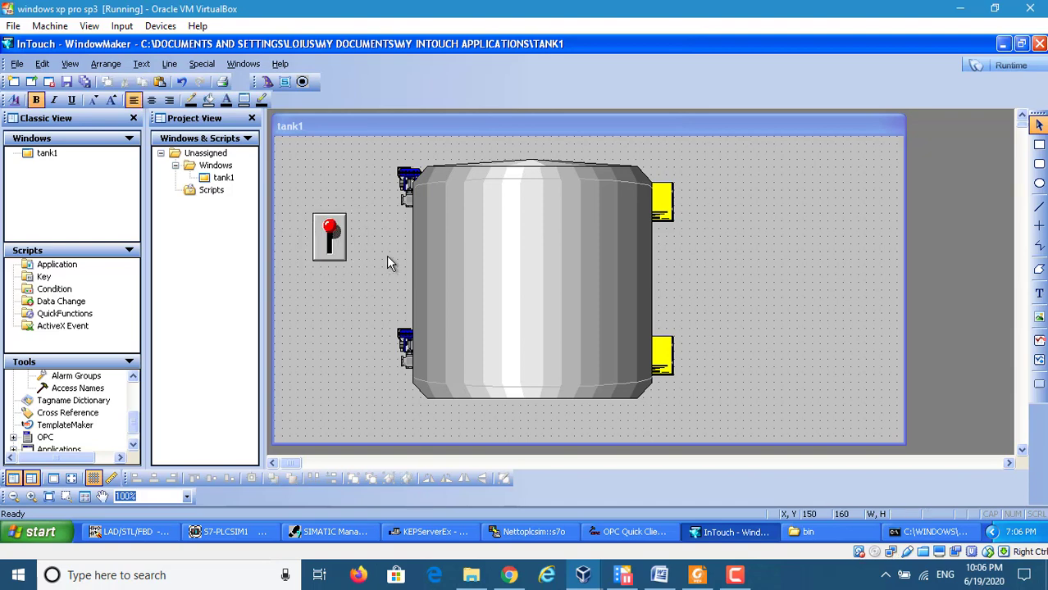
pyautogui.click(1003, 43)
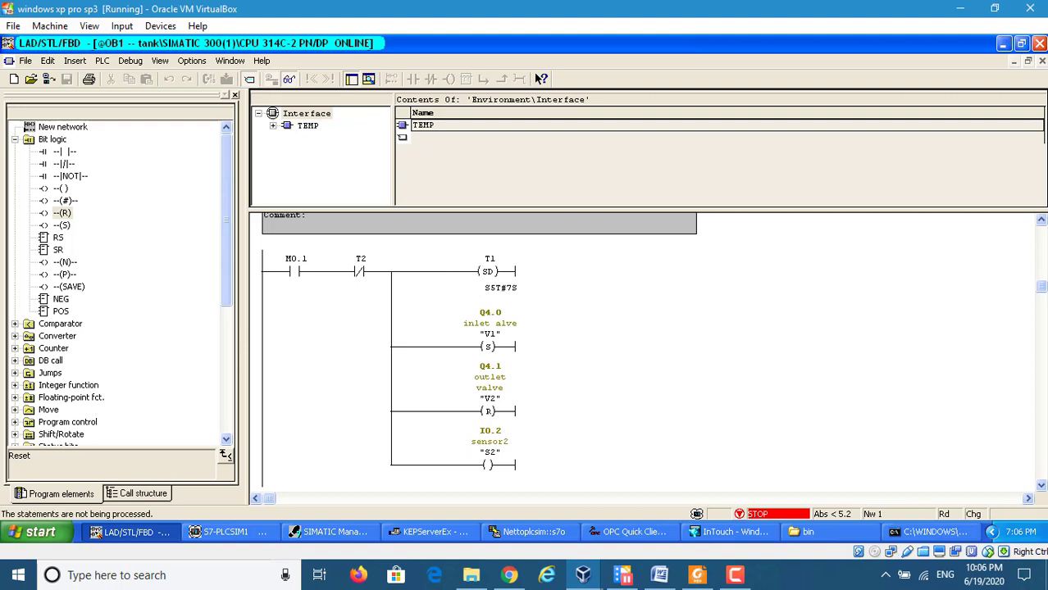
pyautogui.click(1042, 222)
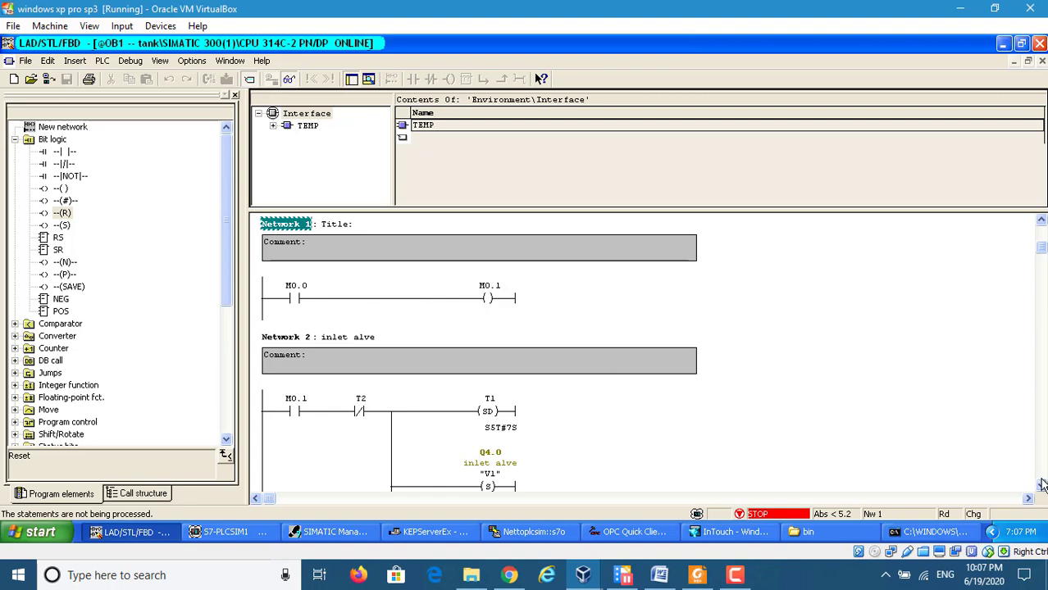
pyautogui.scroll(-5, 1041, 485)
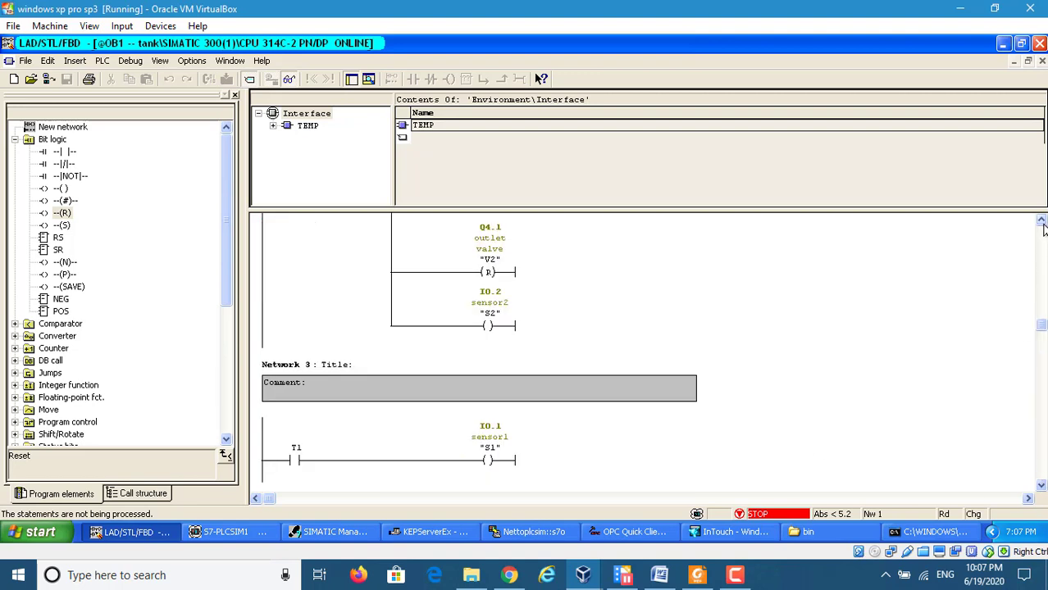
pyautogui.scroll(5, 1043, 229)
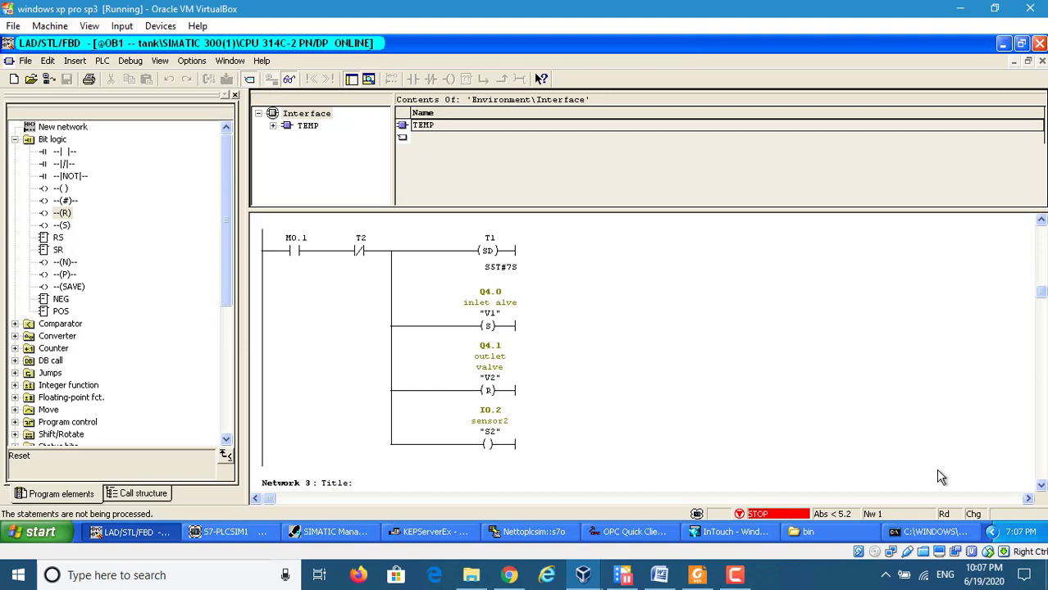
pyautogui.click(1041, 485)
pyautogui.click(1041, 485)
pyautogui.click(1041, 485)
pyautogui.click(1041, 485)
pyautogui.click(1041, 485)
pyautogui.click(1041, 486)
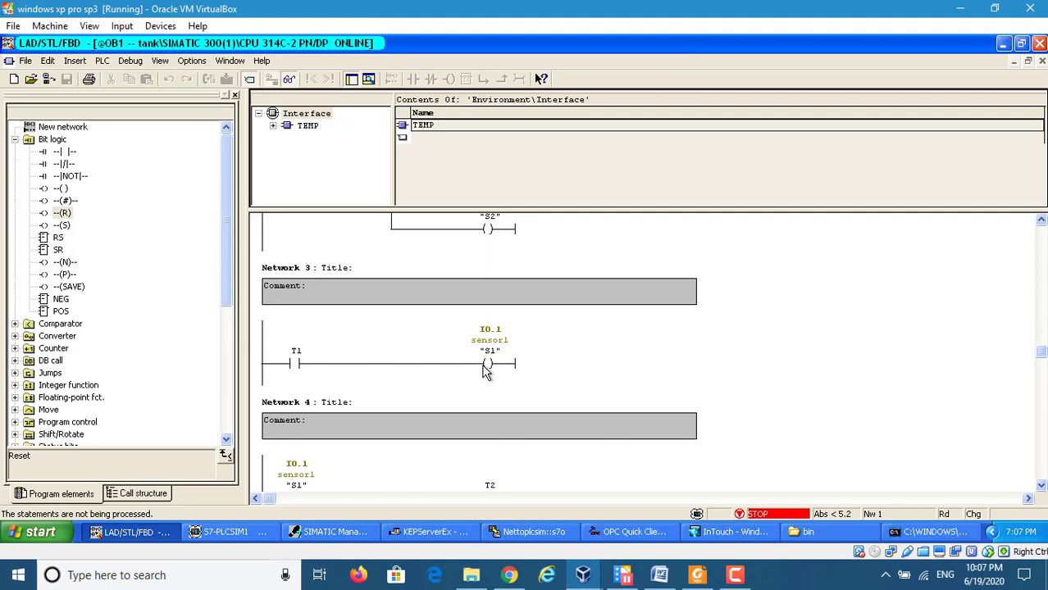
pyautogui.click(1041, 222)
pyautogui.click(1041, 221)
pyautogui.click(1041, 221)
pyautogui.click(1041, 221)
pyautogui.click(1041, 222)
pyautogui.click(1041, 485)
pyautogui.click(1041, 485)
pyautogui.click(1041, 485)
pyautogui.click(1041, 485)
pyautogui.click(1041, 486)
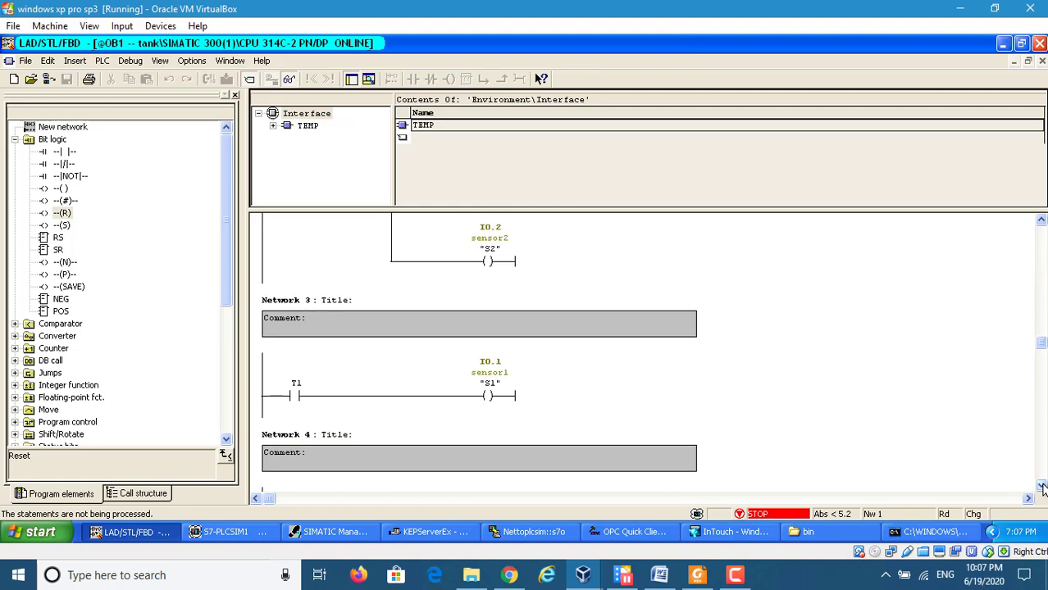
pyautogui.click(1041, 485)
pyautogui.click(1041, 485)
pyautogui.click(1041, 486)
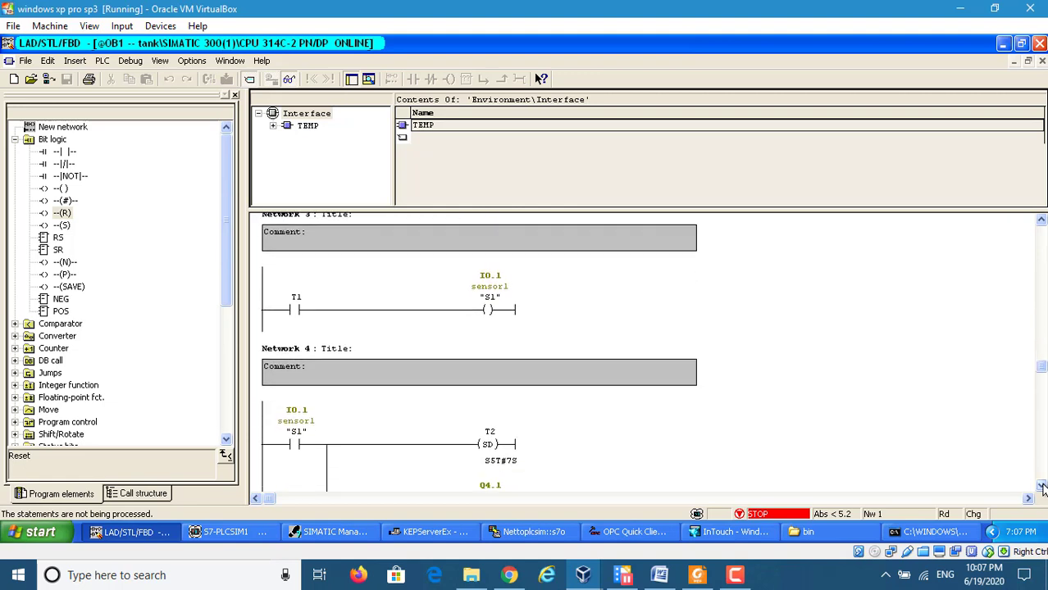
pyautogui.click(1041, 485)
pyautogui.click(1041, 485)
pyautogui.click(1041, 485)
pyautogui.click(1041, 485)
pyautogui.click(1041, 485)
pyautogui.click(1041, 485)
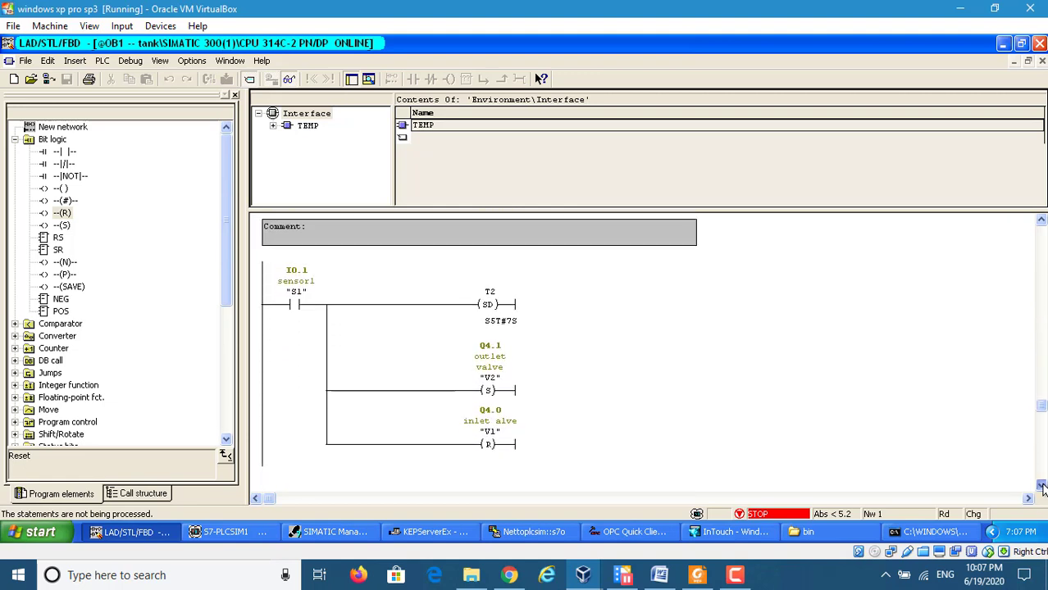
pyautogui.click(1041, 485)
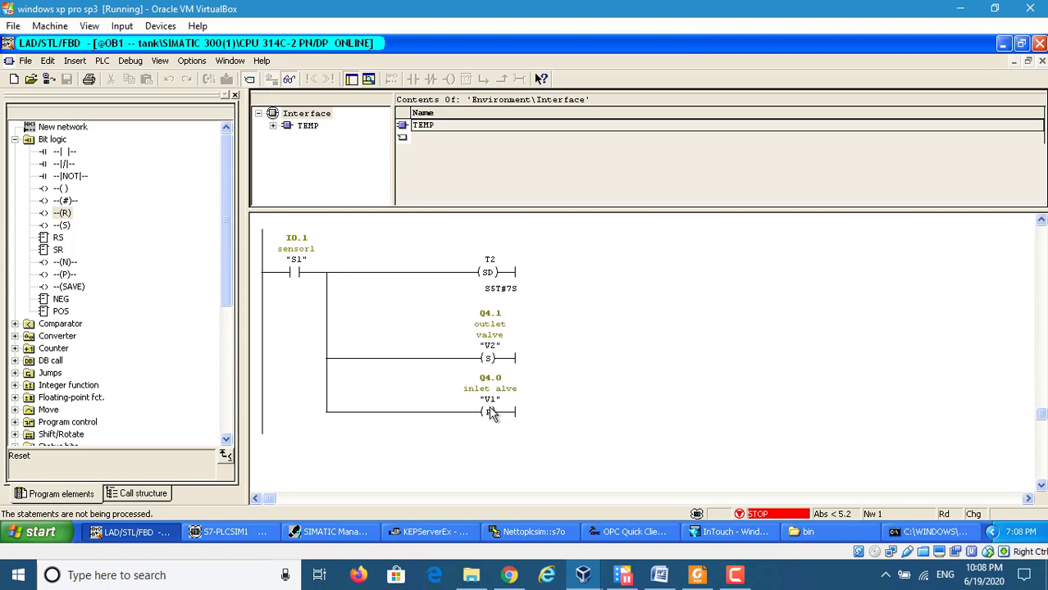
pyautogui.click(606, 375)
pyautogui.click(715, 381)
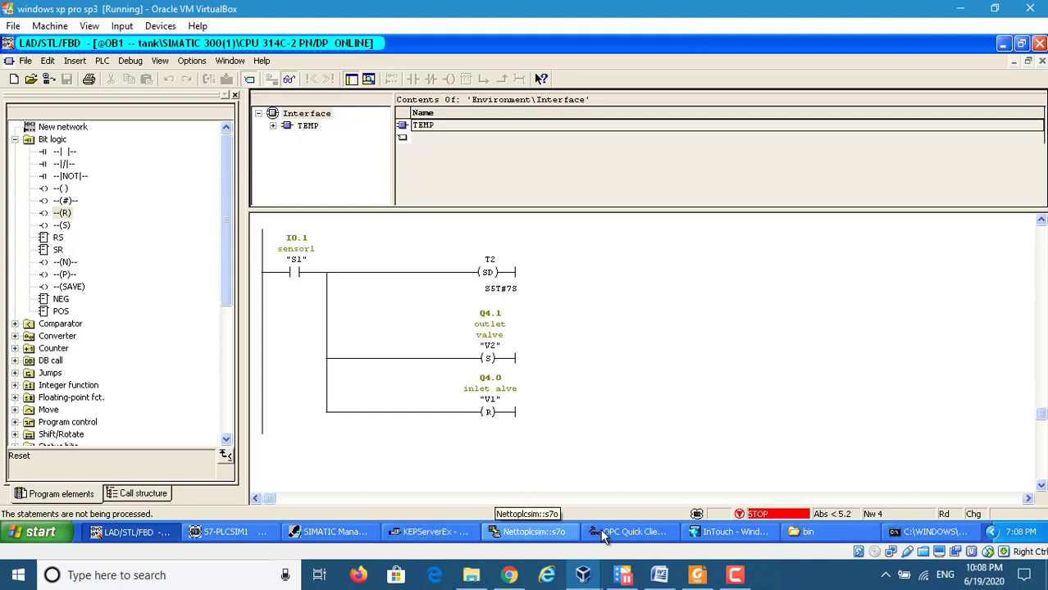
# Step: Run the PLCSIM CPU, set MB 0 bit 0 (M0.0), stop the CPU and minimize the simulator
pyautogui.click(256, 535)
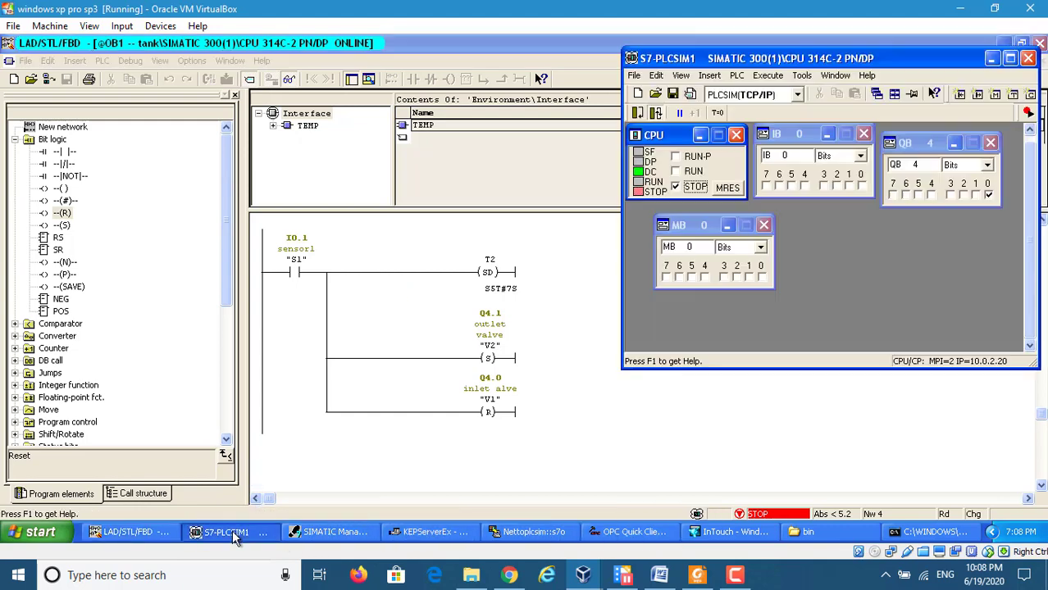
pyautogui.click(674, 171)
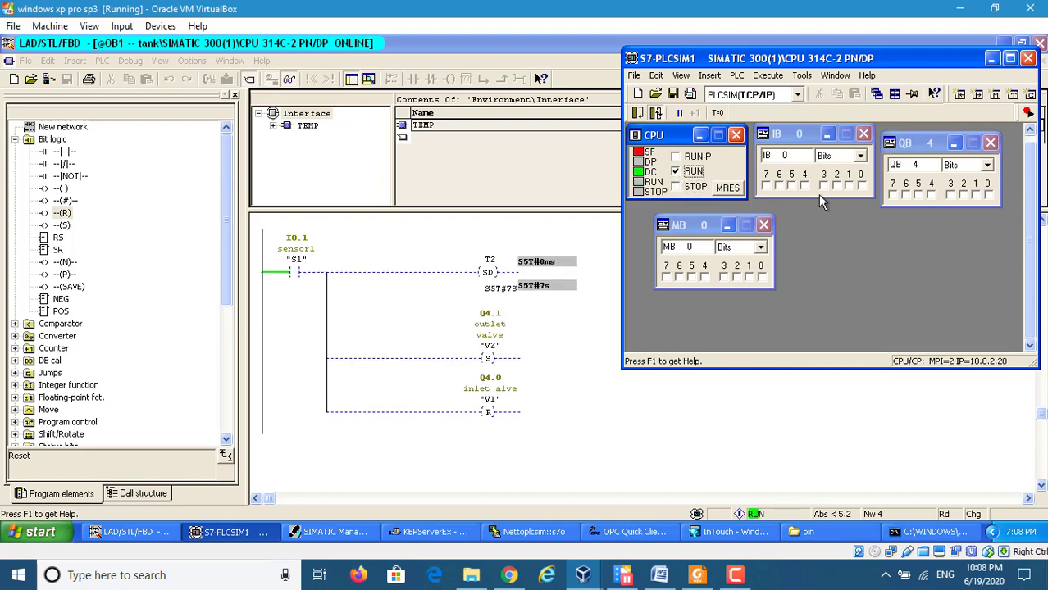
pyautogui.click(762, 277)
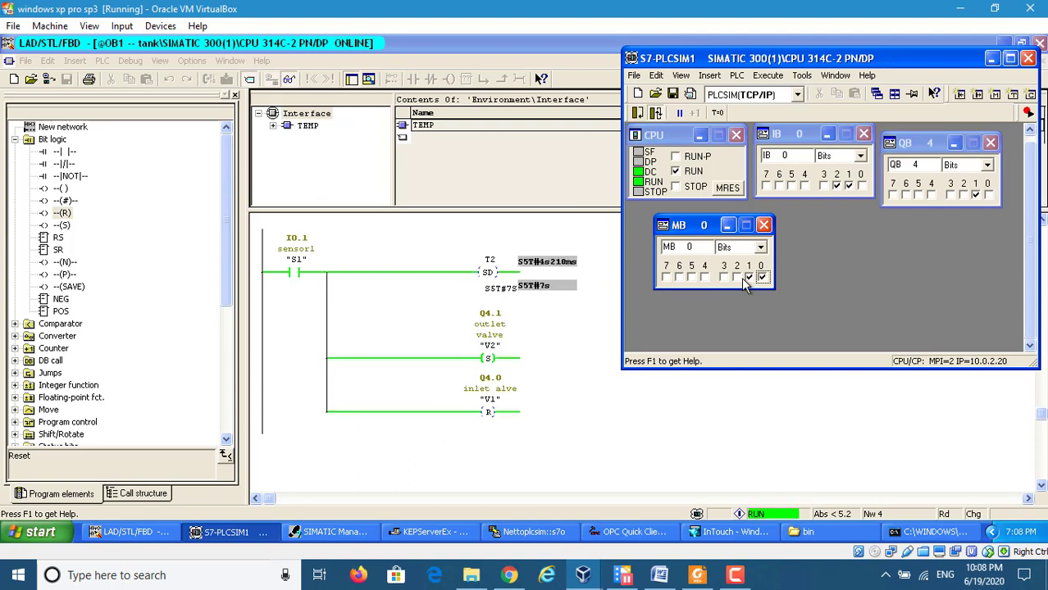
pyautogui.click(674, 188)
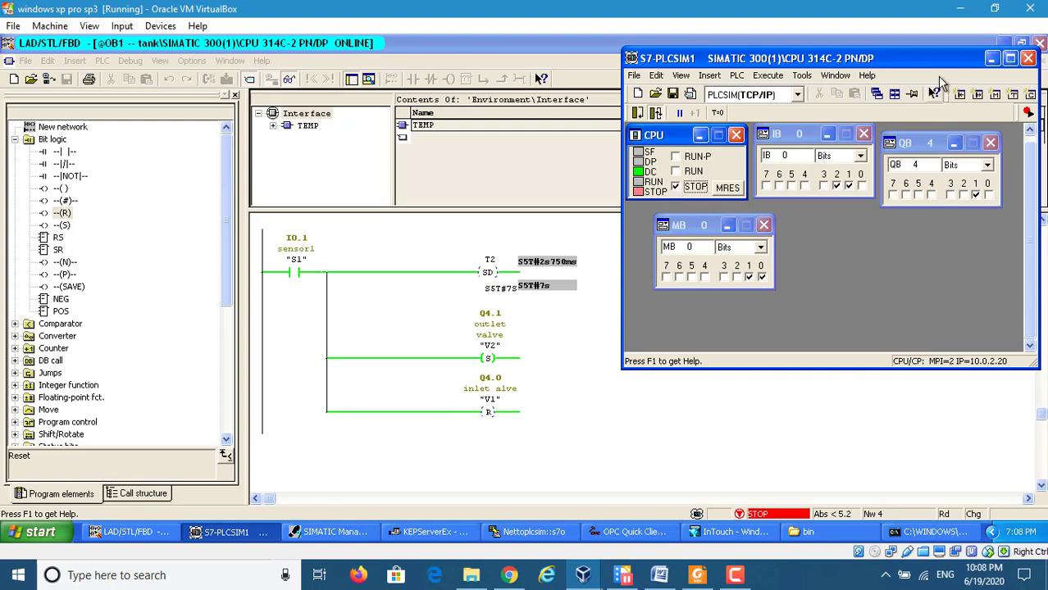
pyautogui.click(990, 59)
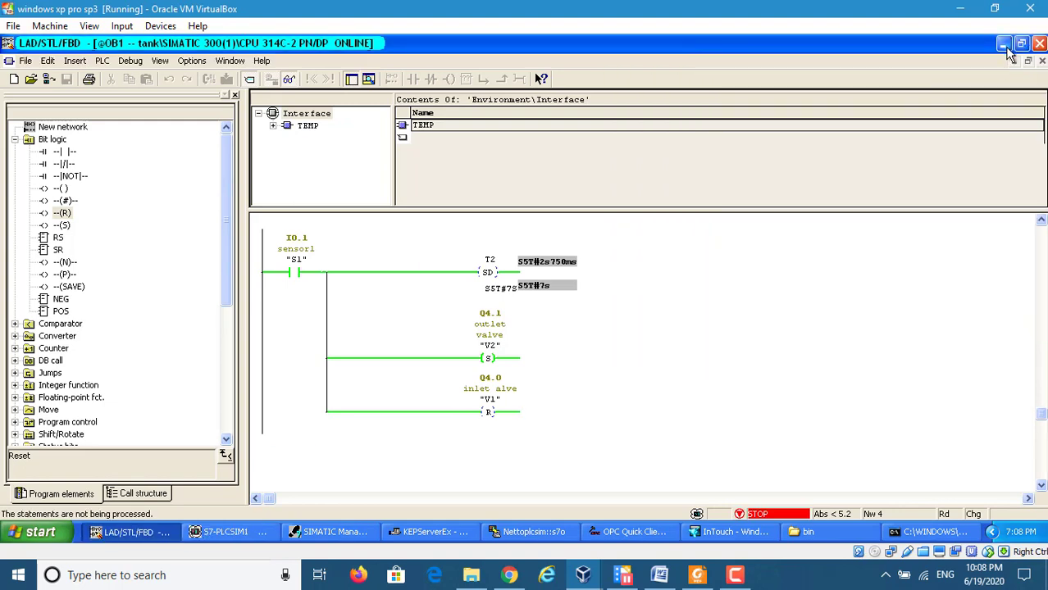
# Step: Minimize the ladder editor and SIMATIC Manager, then launch and close Wonderware's OPCLink I/O server
pyautogui.click(1004, 45)
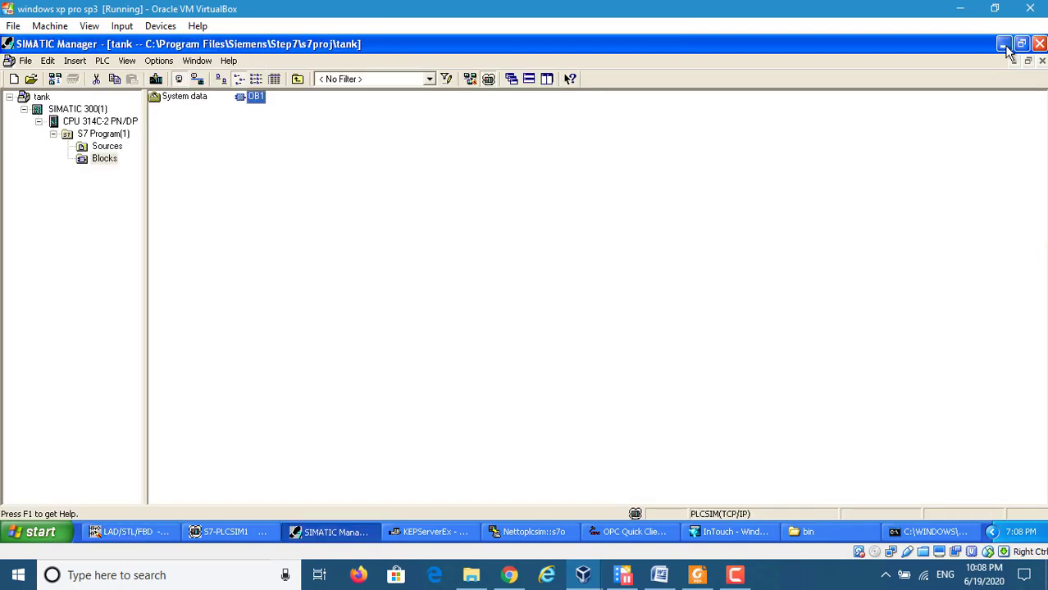
pyautogui.click(1005, 45)
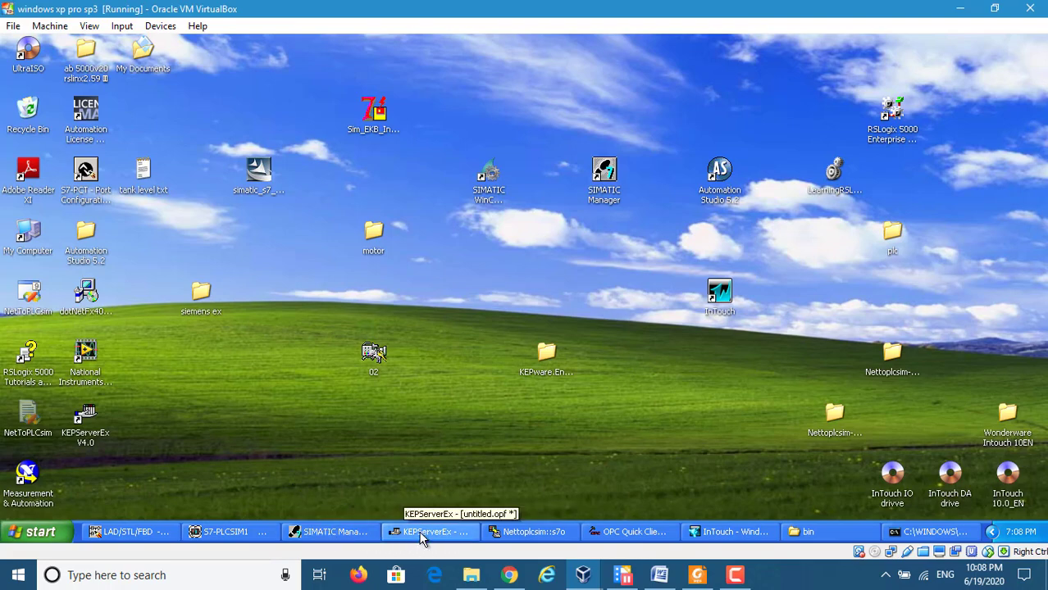
pyautogui.click(45, 534)
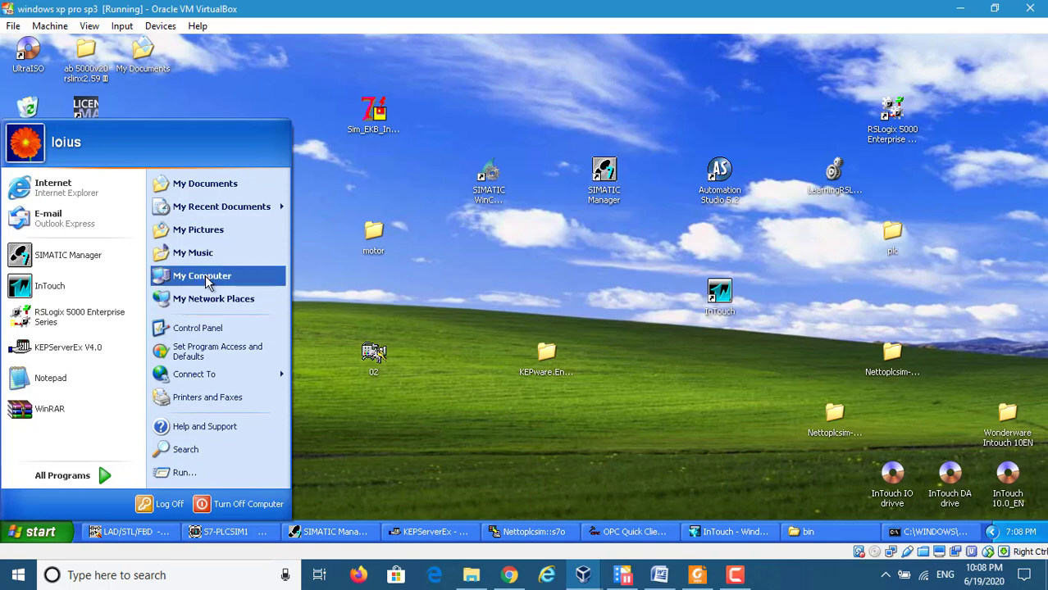
pyautogui.click(104, 476)
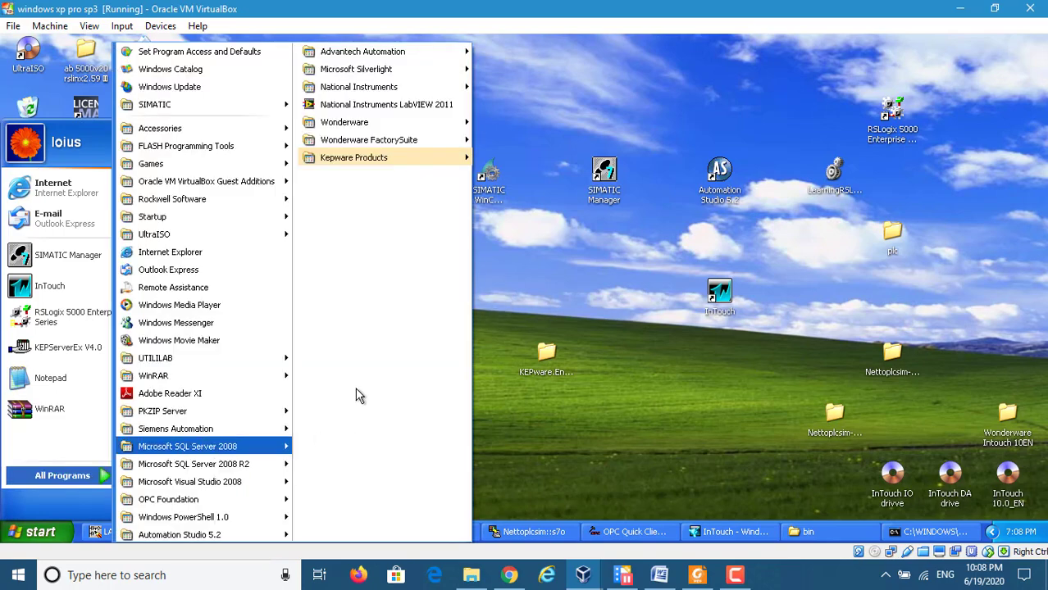
pyautogui.moveTo(382, 144)
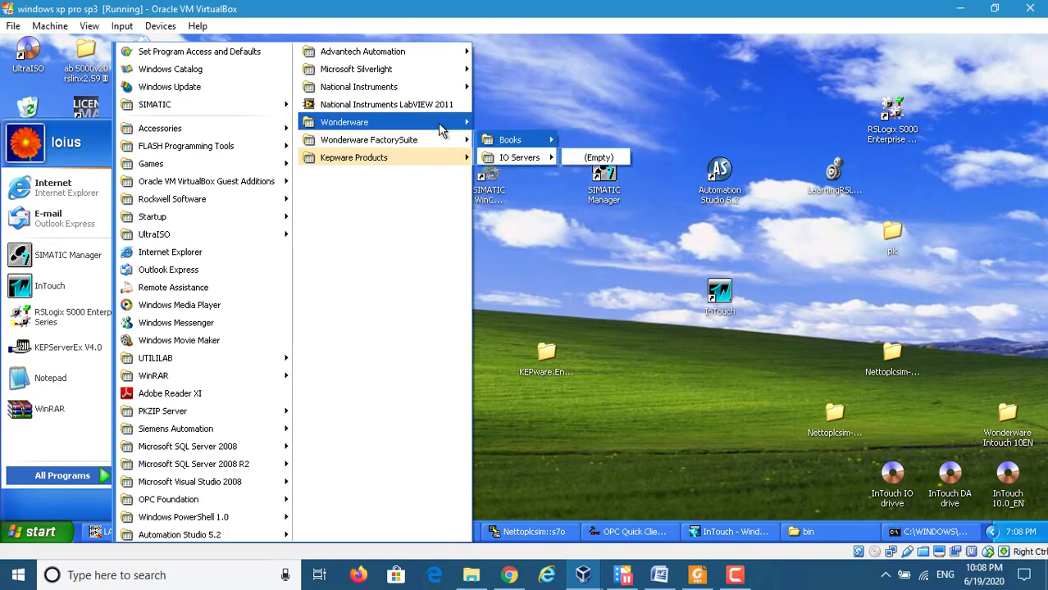
pyautogui.moveTo(441, 130)
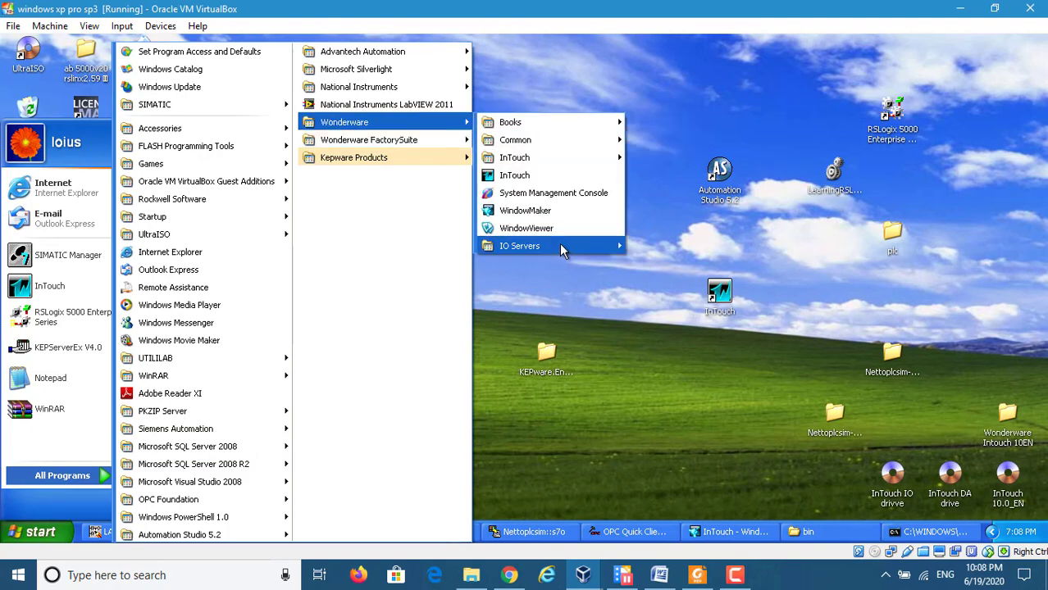
pyautogui.moveTo(562, 250)
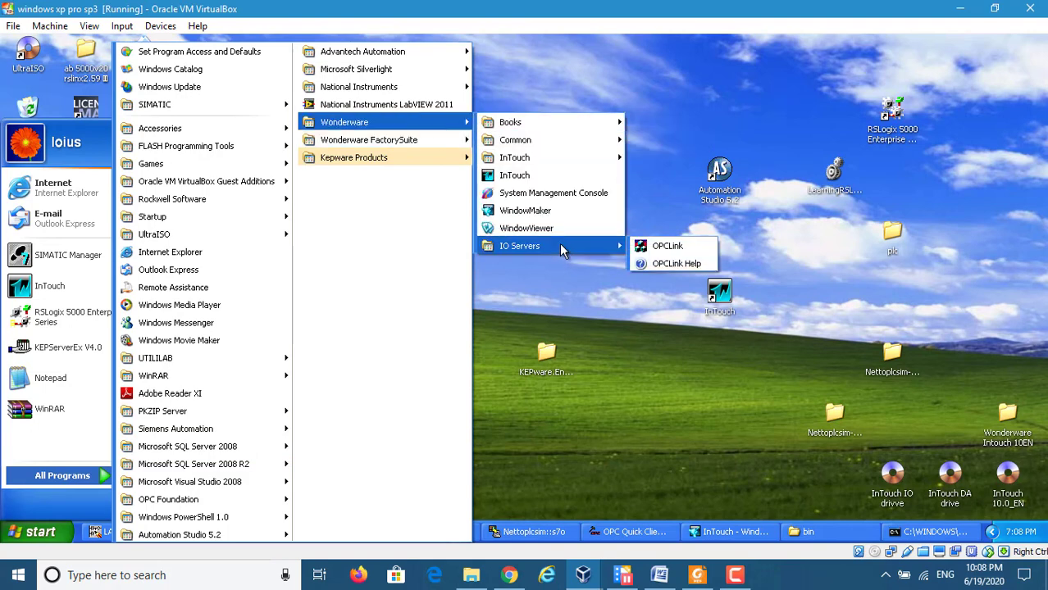
pyautogui.click(672, 249)
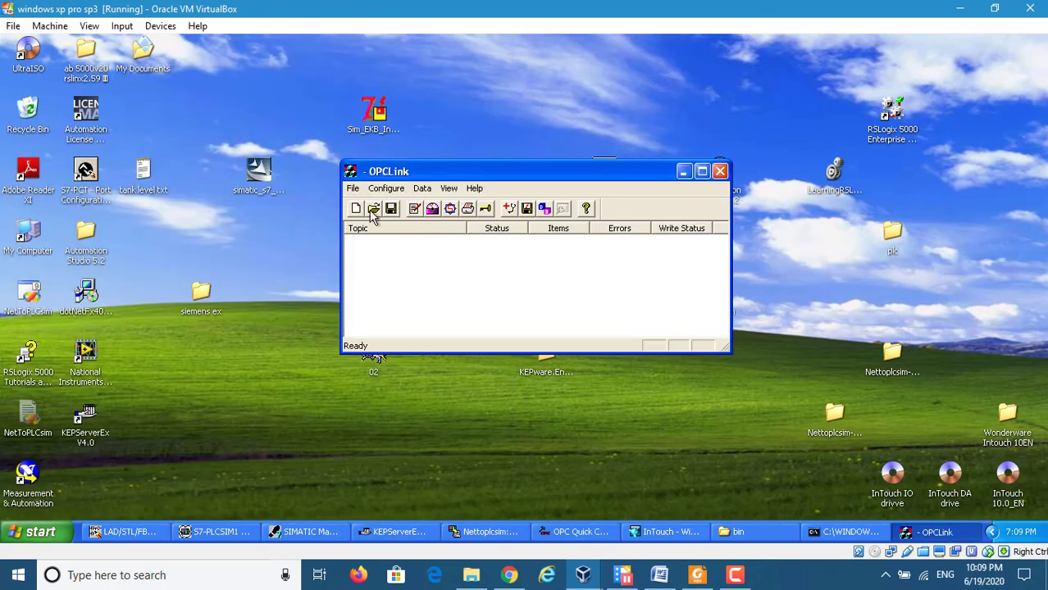
pyautogui.click(720, 172)
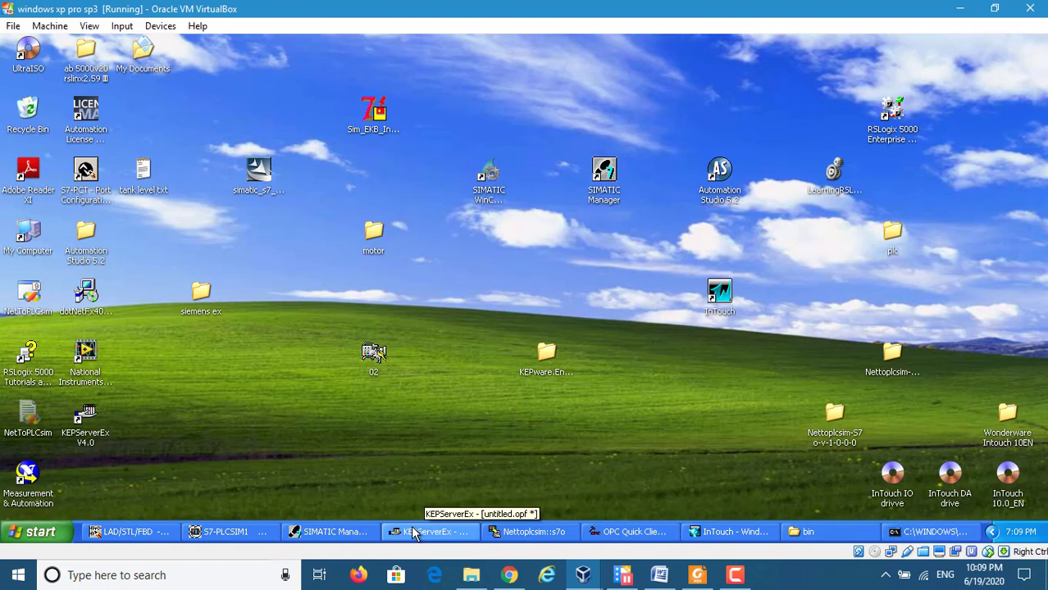
# Step: Check KEPServerEx.V4 Channel1.Device1 tags S1, S2, V1, V2 in OPC Quick Client, then minimize it
pyautogui.click(627, 533)
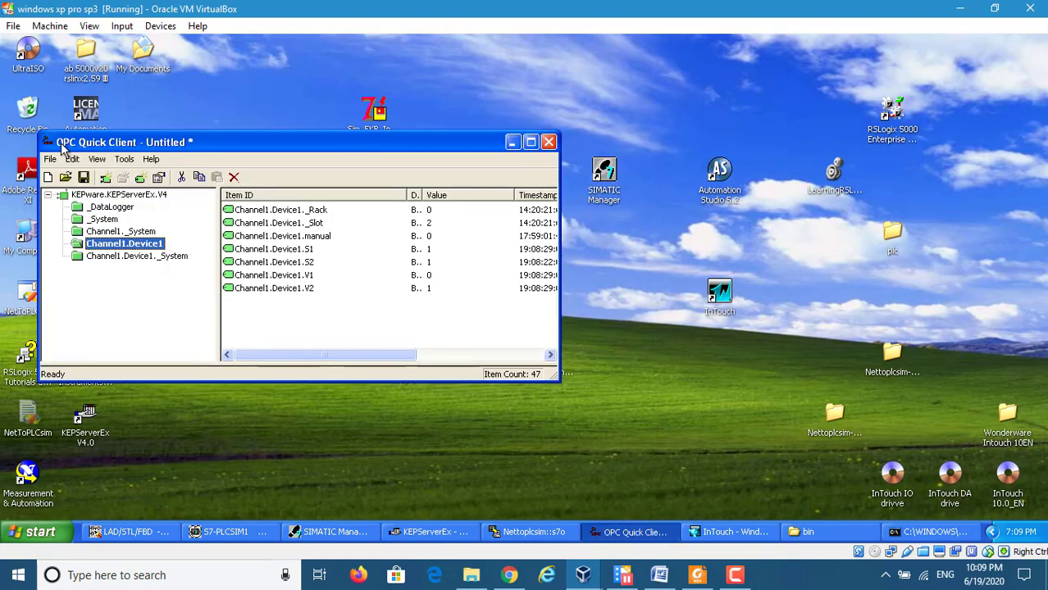
pyautogui.click(512, 144)
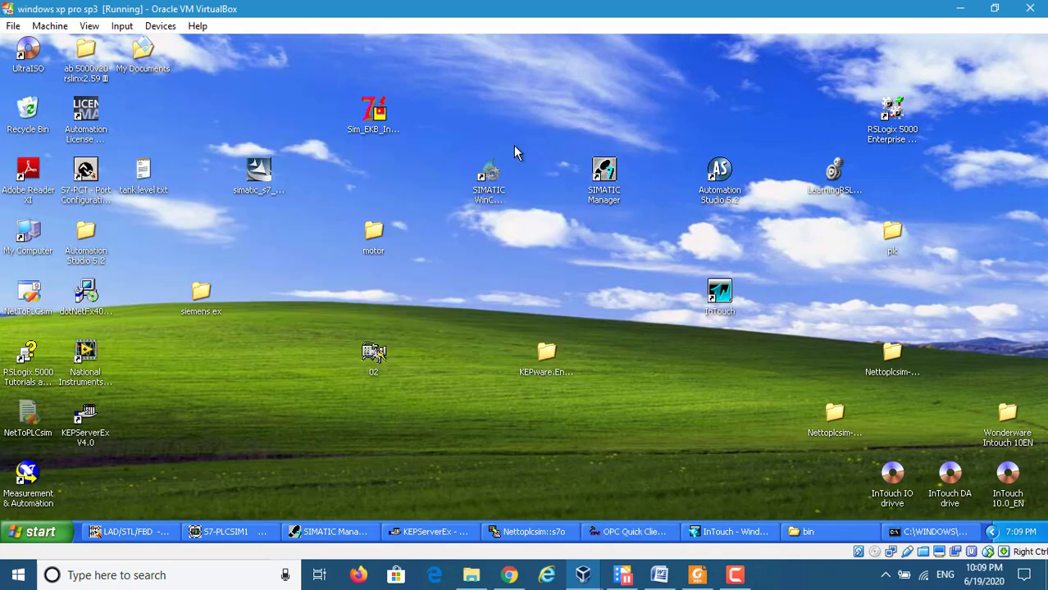
pyautogui.click(732, 578)
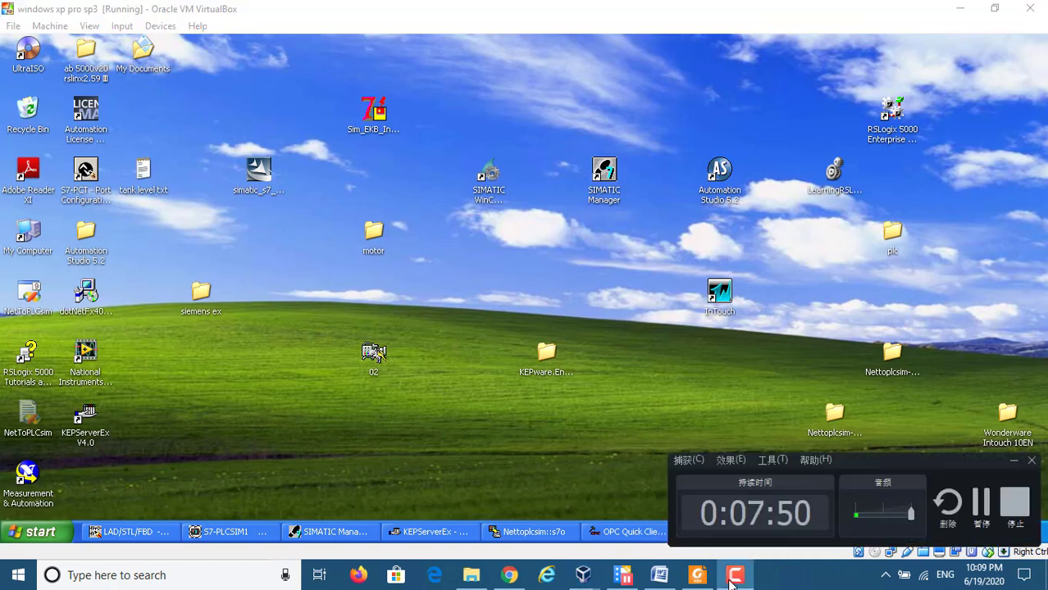
pyautogui.click(982, 504)
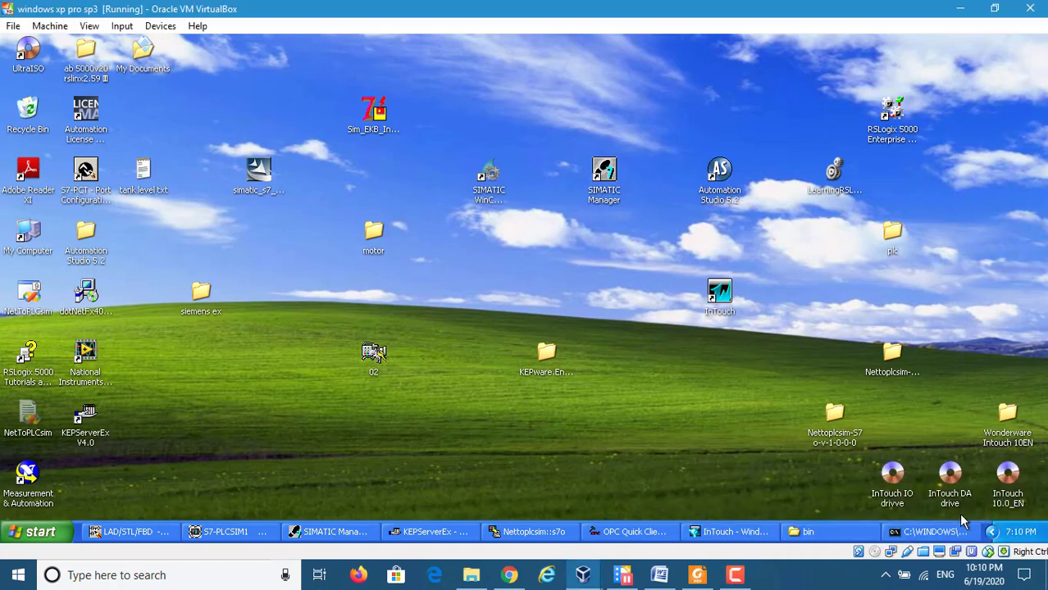
pyautogui.click(732, 578)
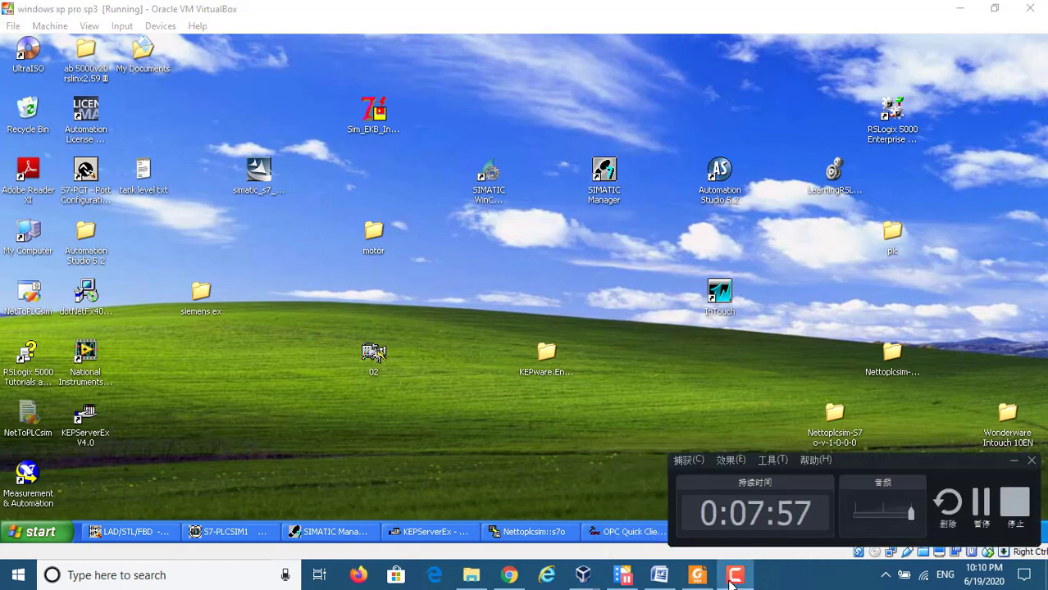
pyautogui.click(440, 533)
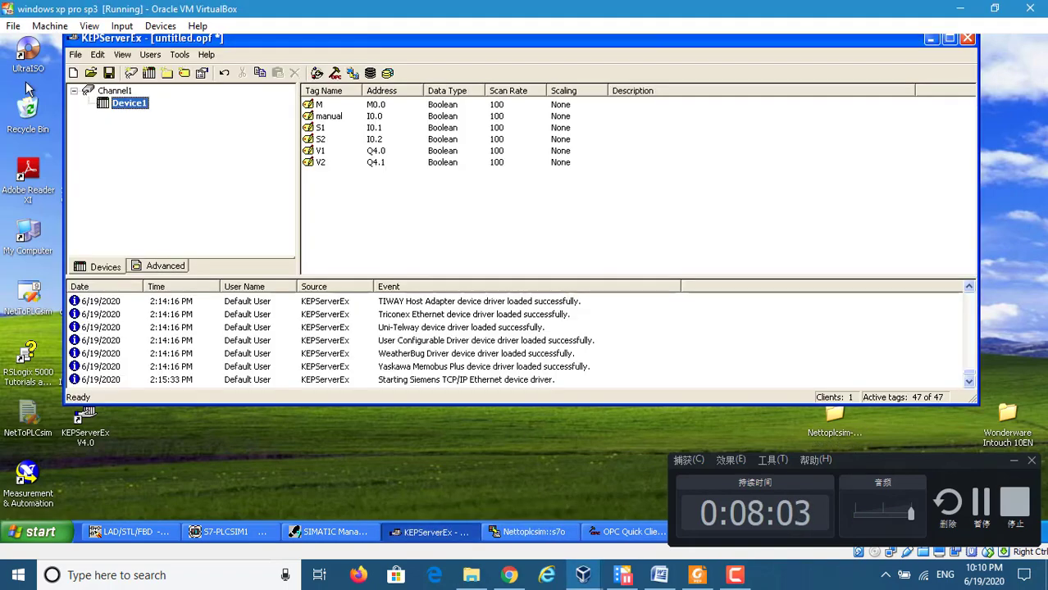
pyautogui.moveTo(514, 44); pyautogui.dragTo(509, 87)
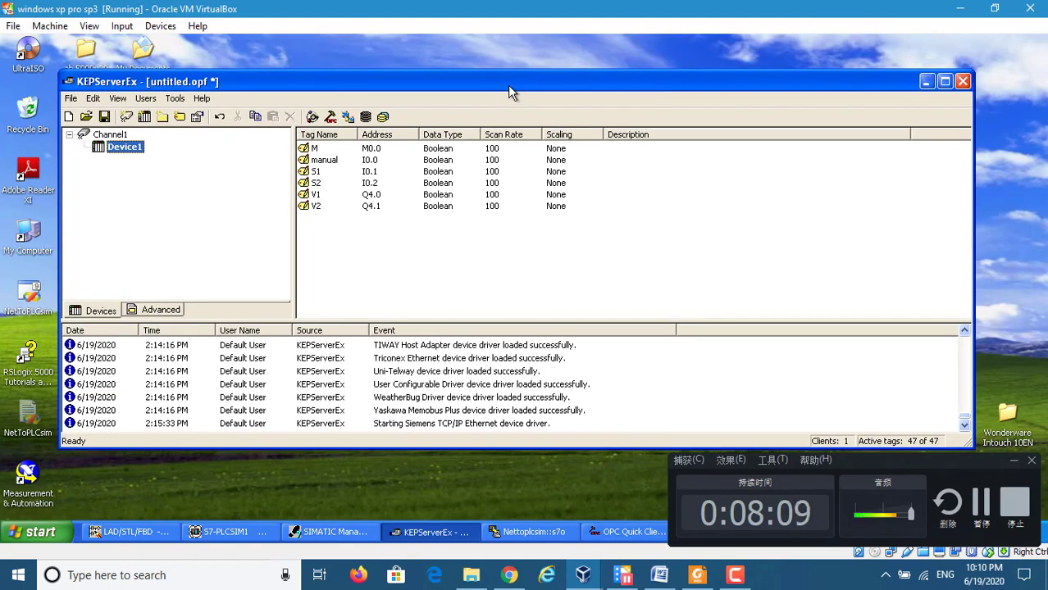
pyautogui.moveTo(508, 85); pyautogui.dragTo(533, 111)
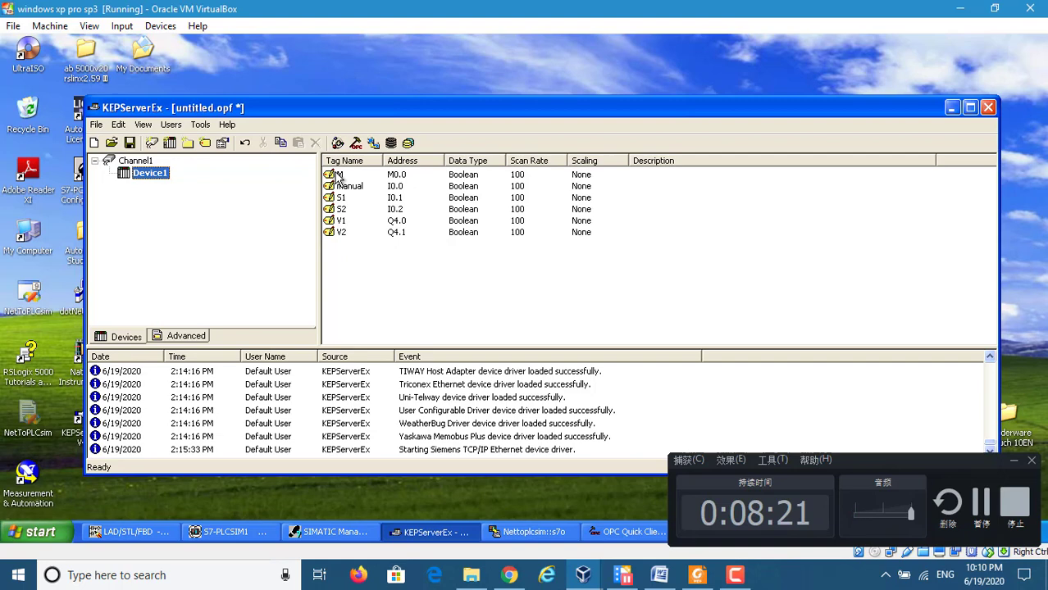
pyautogui.click(132, 162)
pyautogui.click(143, 176)
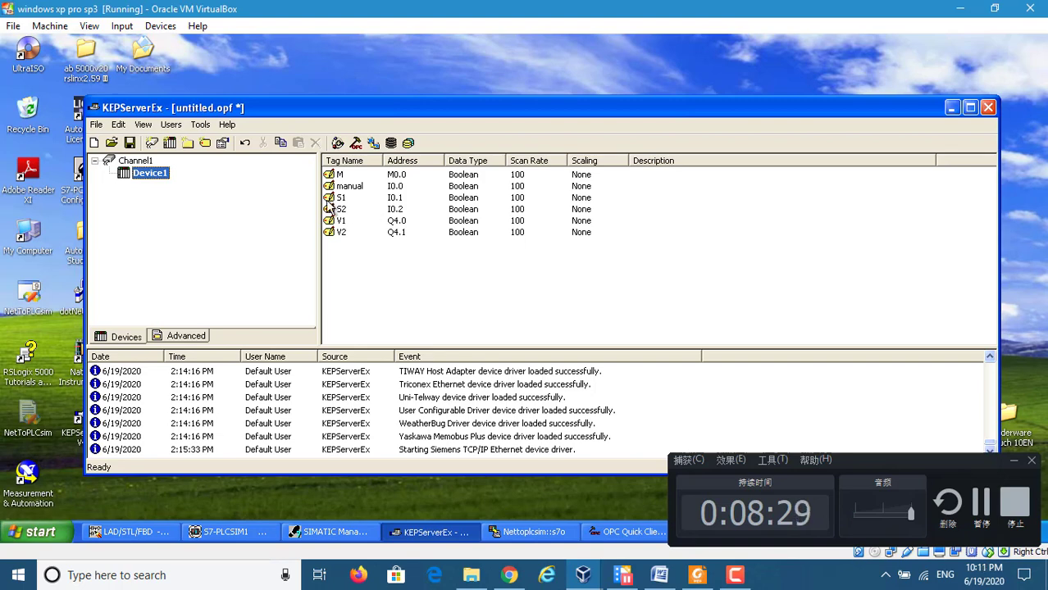
pyautogui.click(137, 162)
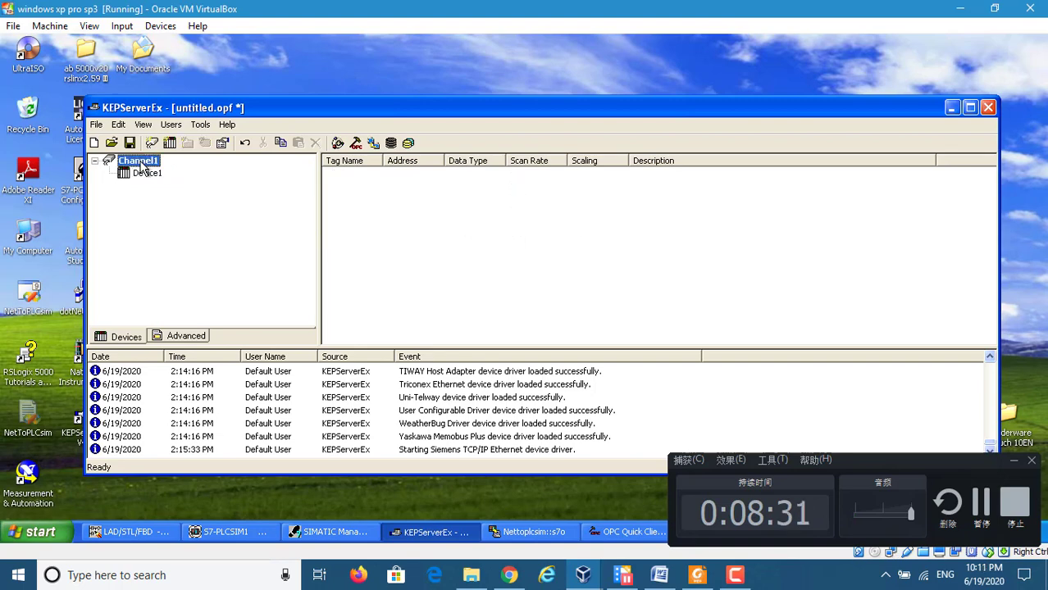
pyautogui.click(145, 173)
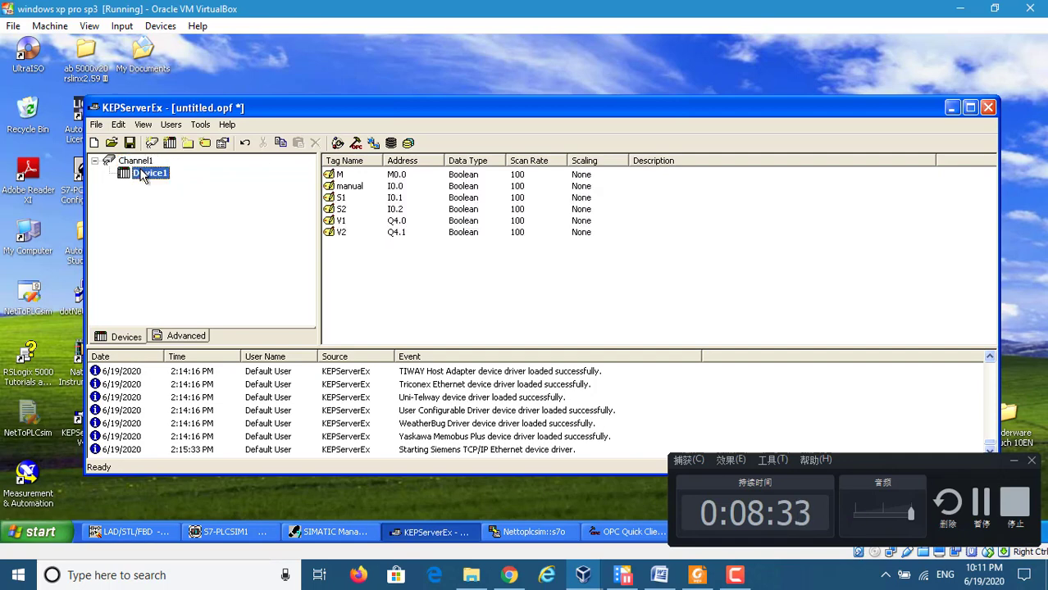
pyautogui.click(138, 161)
pyautogui.click(144, 174)
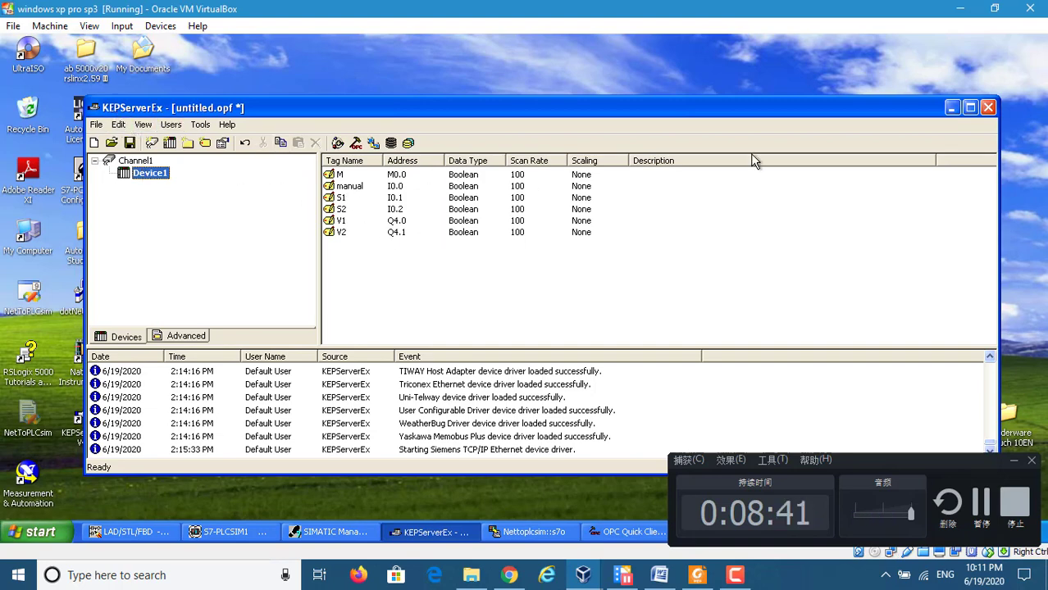
# Step: Hide KEPServerEx and cycle through the OPC Quick Client, NetToPLCsim and SIMATIC Manager windows
pyautogui.click(951, 107)
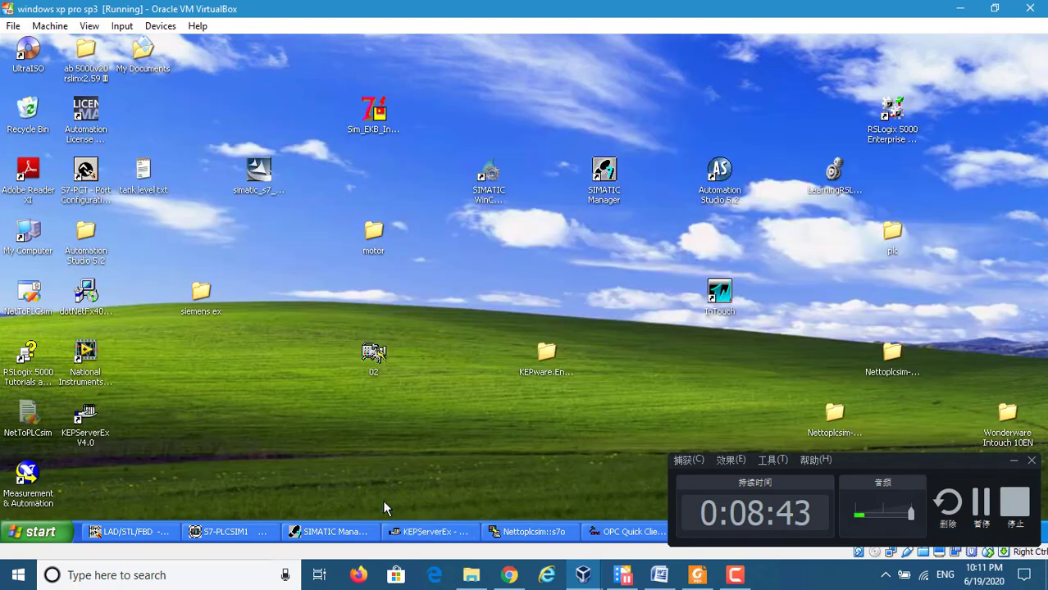
pyautogui.click(600, 532)
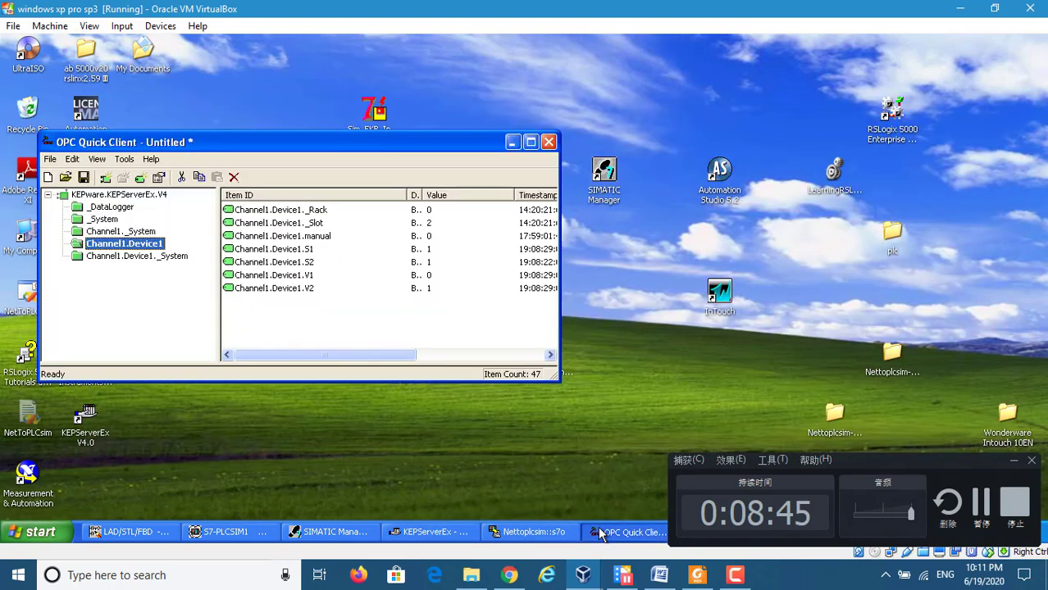
pyautogui.click(512, 144)
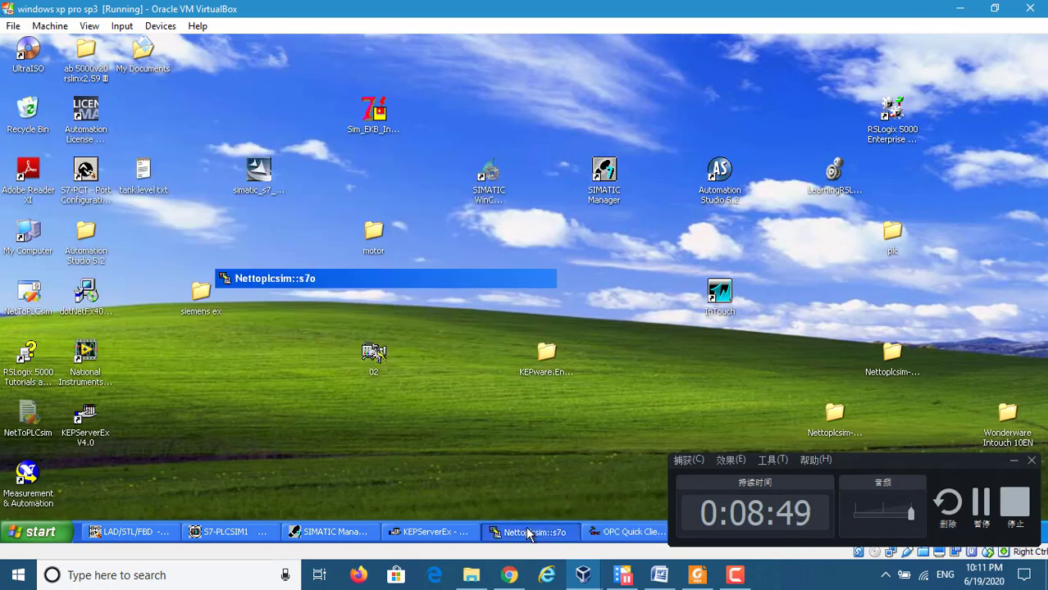
pyautogui.click(528, 534)
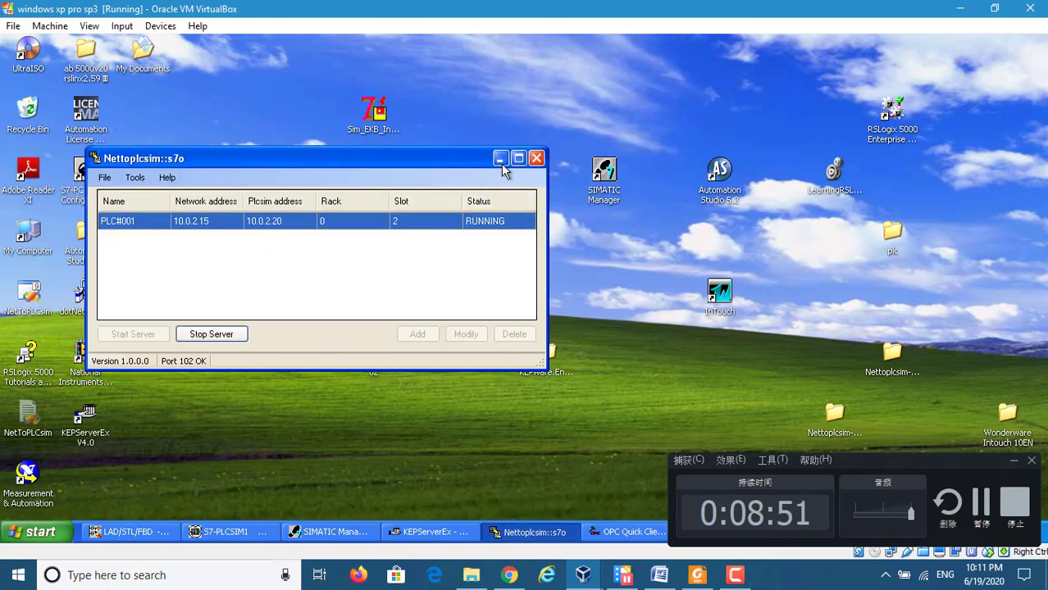
pyautogui.click(500, 160)
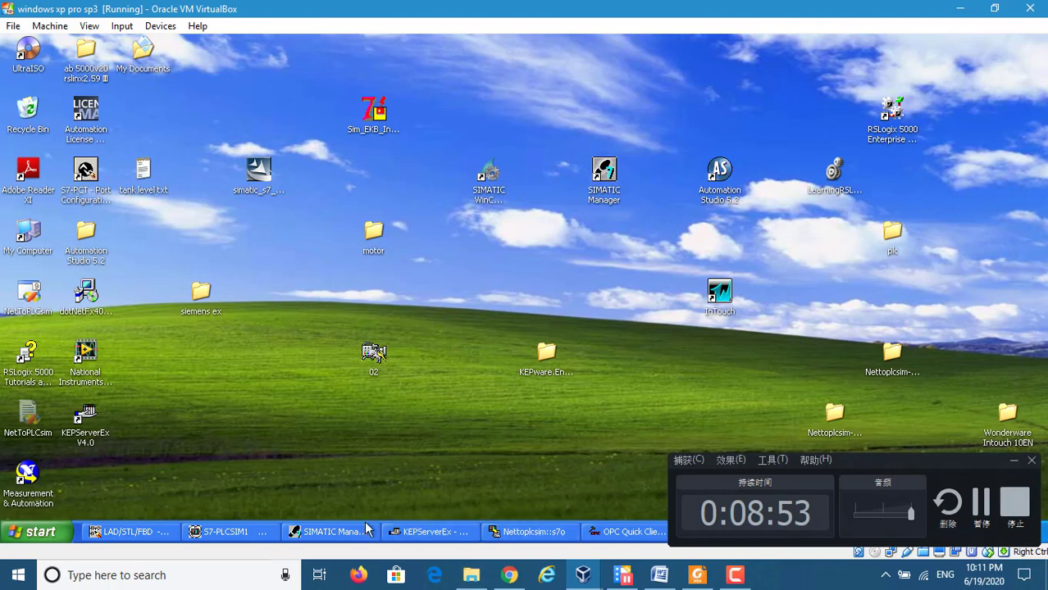
pyautogui.click(332, 532)
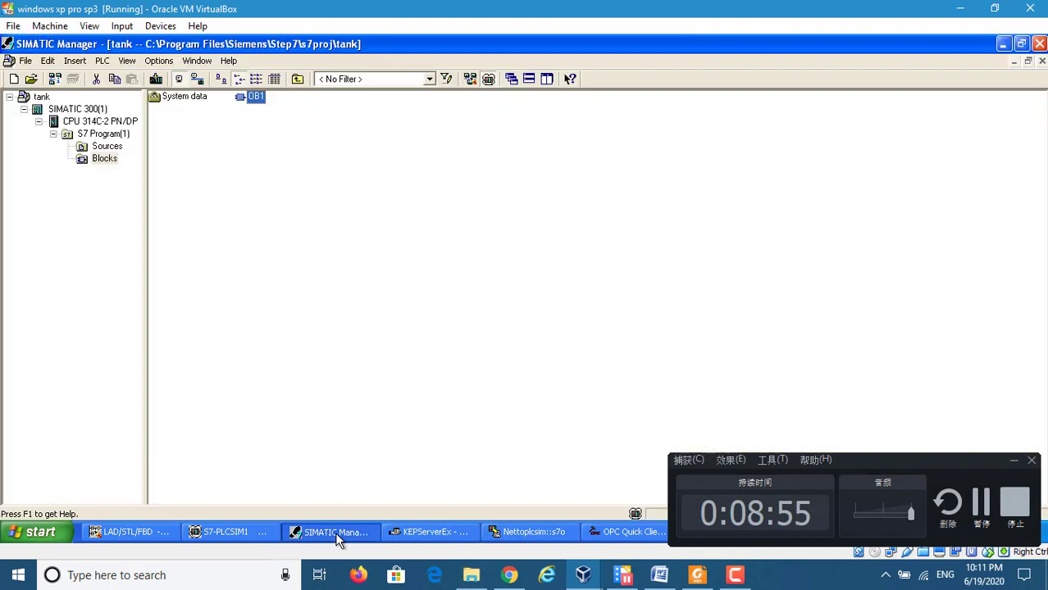
# Step: Bring KEPServerEx and OPC Quick Client forward, then hide OPC Quick Client again
pyautogui.click(430, 532)
pyautogui.click(628, 533)
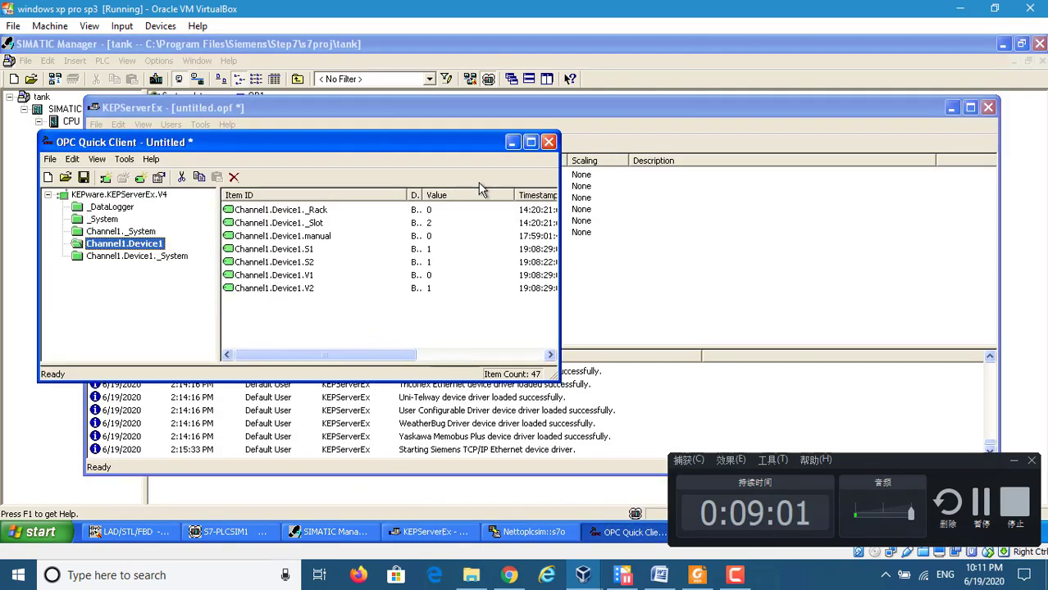
pyautogui.click(513, 144)
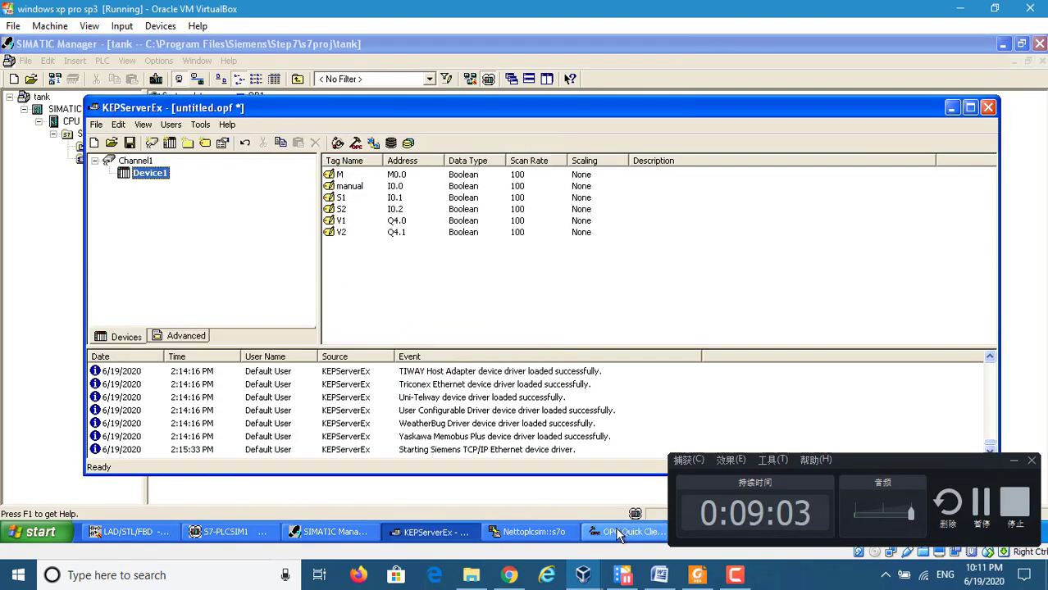
pyautogui.click(762, 461)
pyautogui.click(727, 477)
pyautogui.click(628, 533)
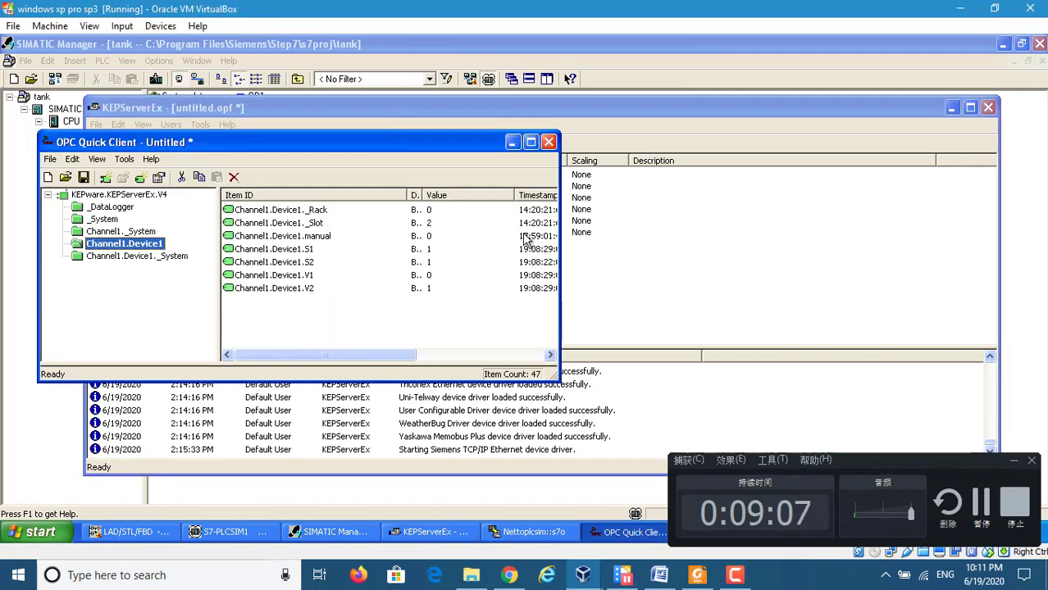
pyautogui.click(515, 142)
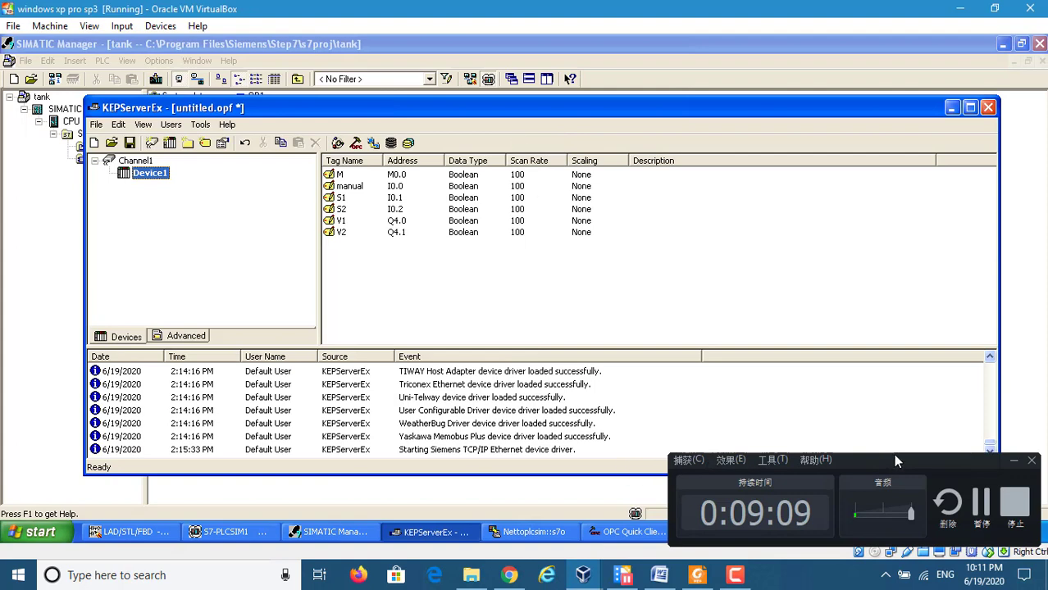
pyautogui.click(1014, 464)
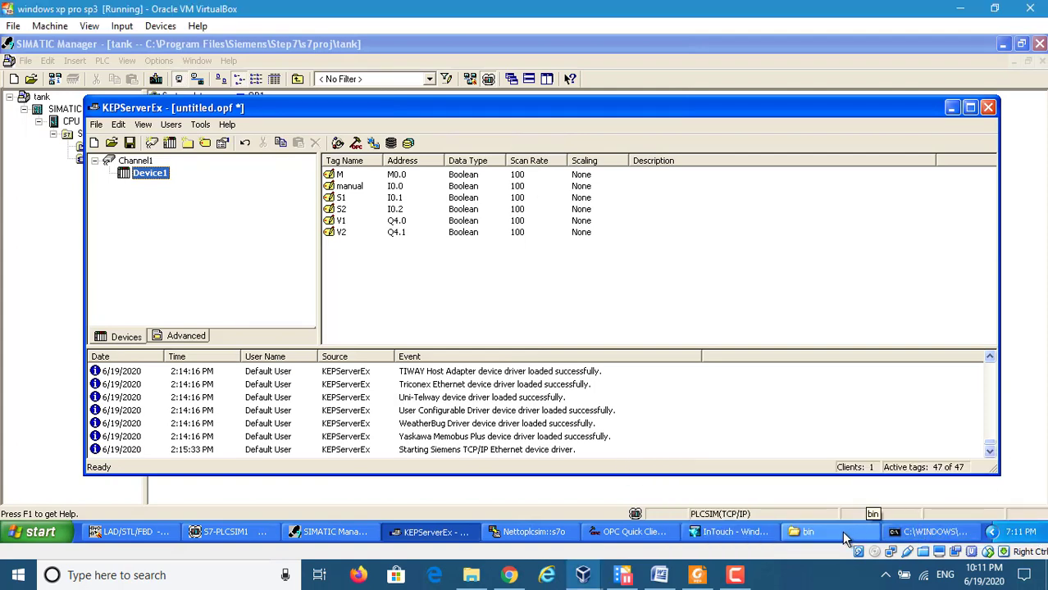
# Step: Close the ipconfig command prompt and bring InTouch WindowMaker with tank1 to the front
pyautogui.click(914, 531)
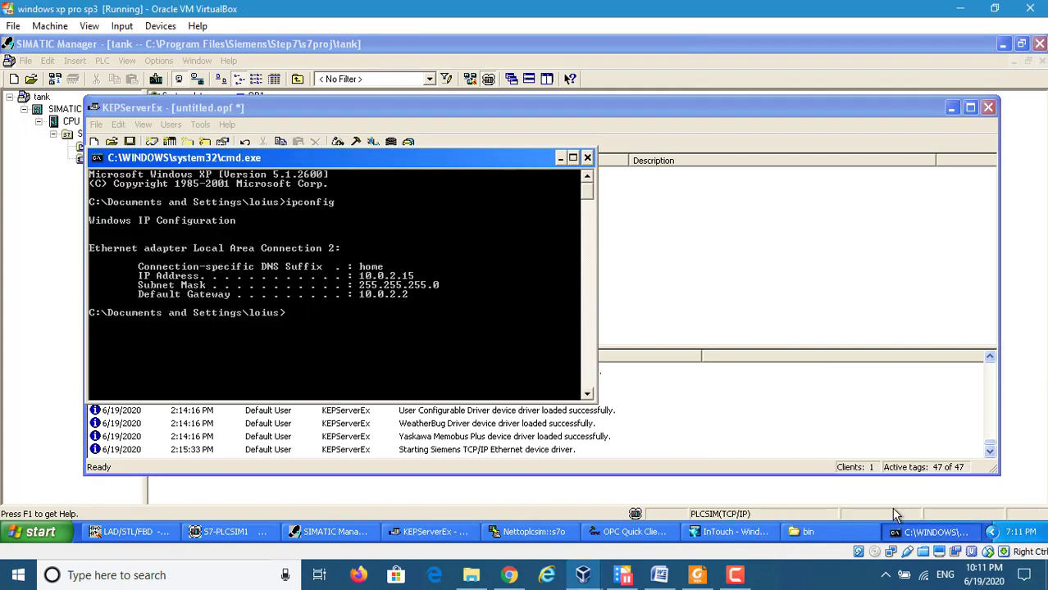
pyautogui.click(586, 158)
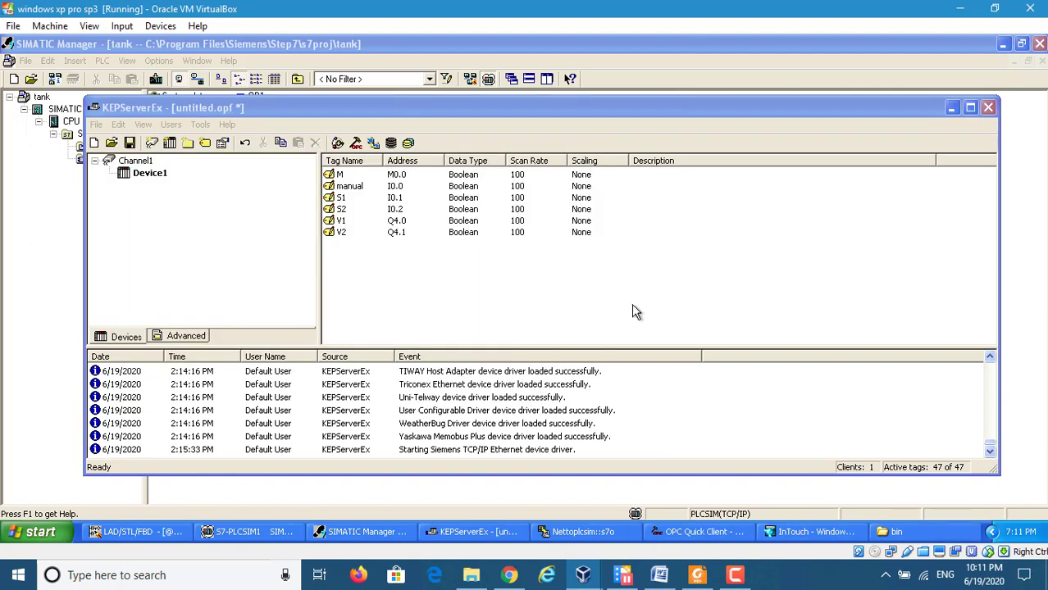
pyautogui.click(803, 533)
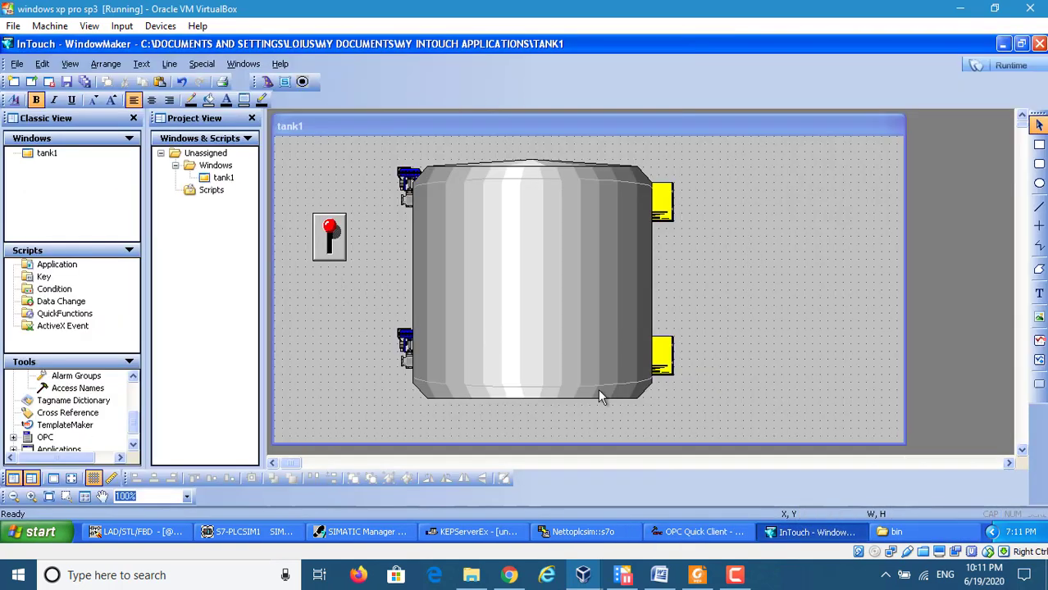
pyautogui.click(302, 82)
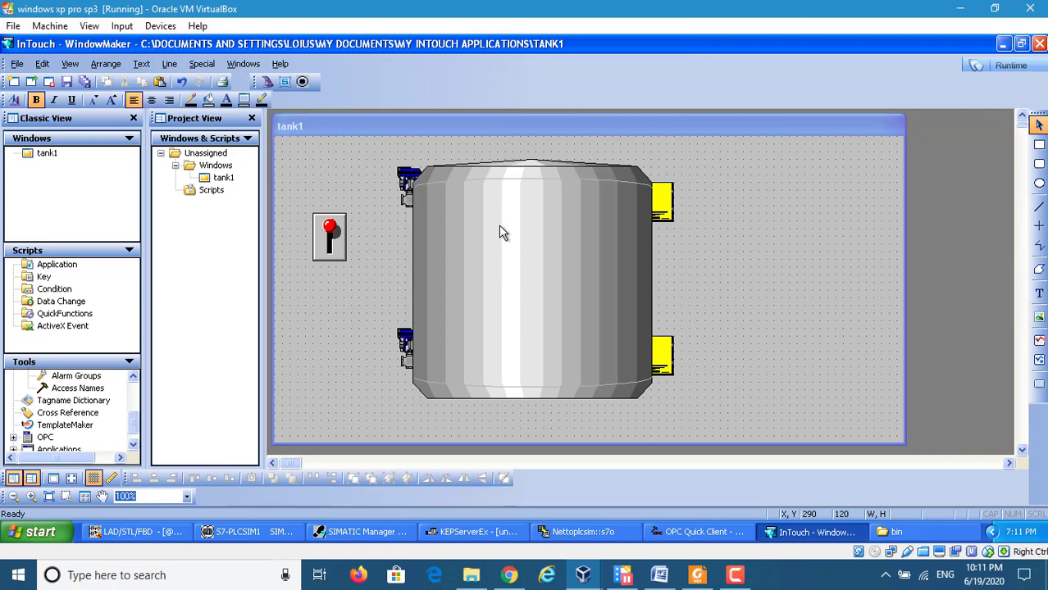
pyautogui.click(403, 193)
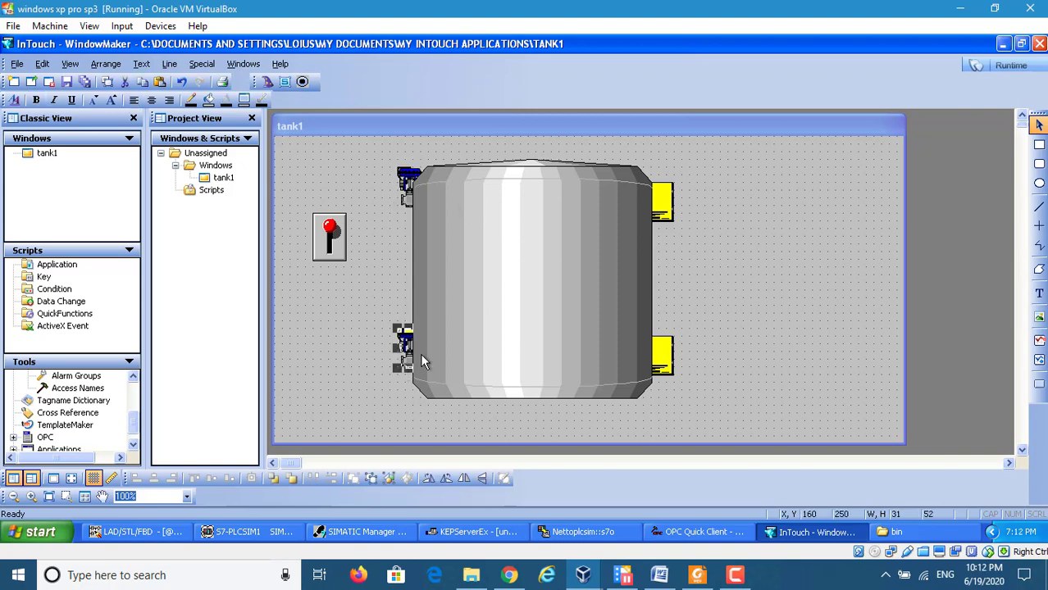
pyautogui.click(660, 208)
pyautogui.doubleClick(661, 208)
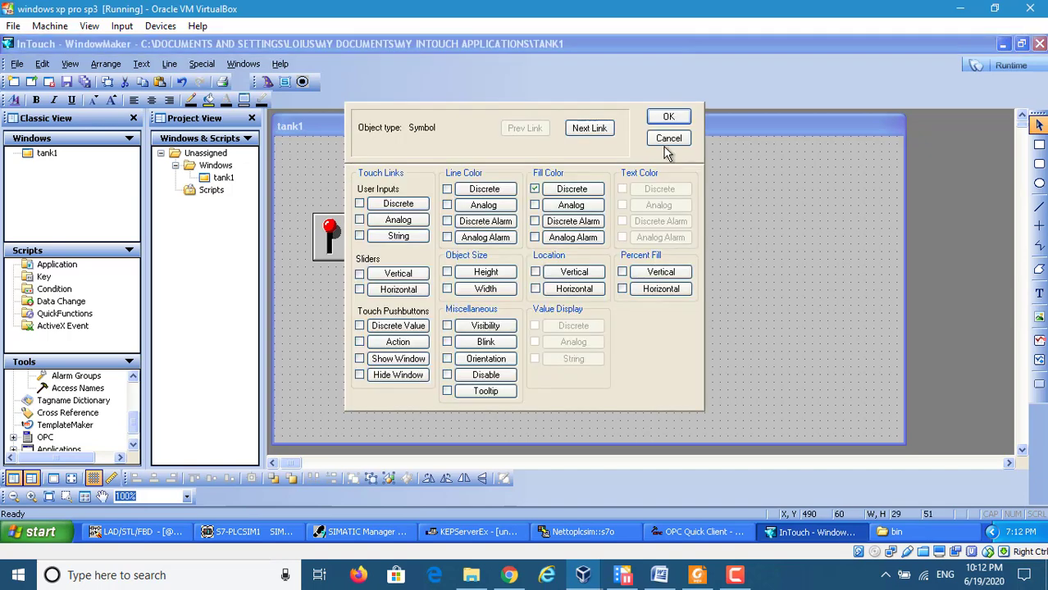
pyautogui.click(666, 116)
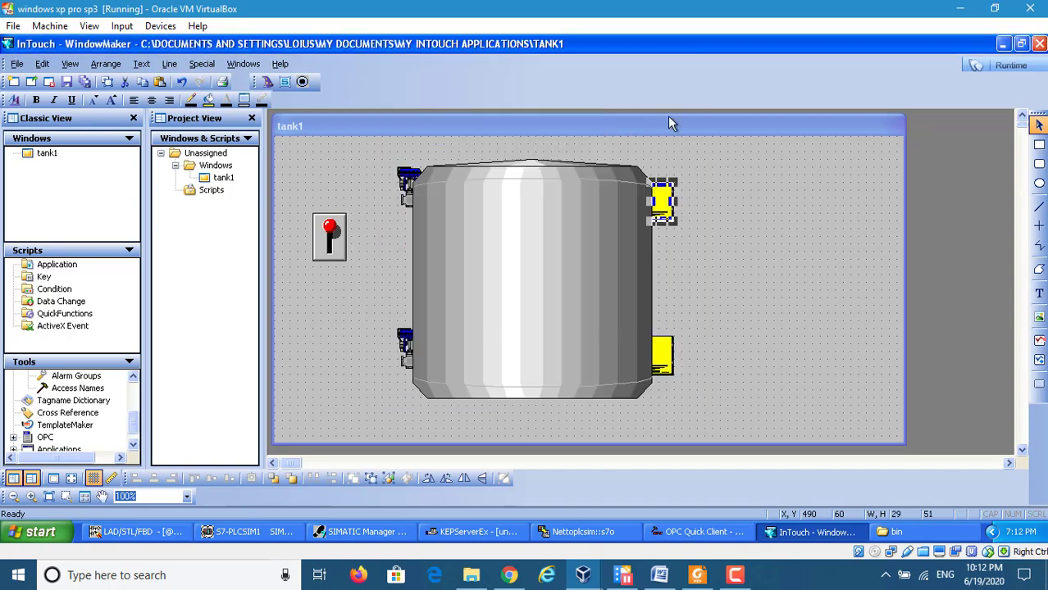
pyautogui.click(667, 361)
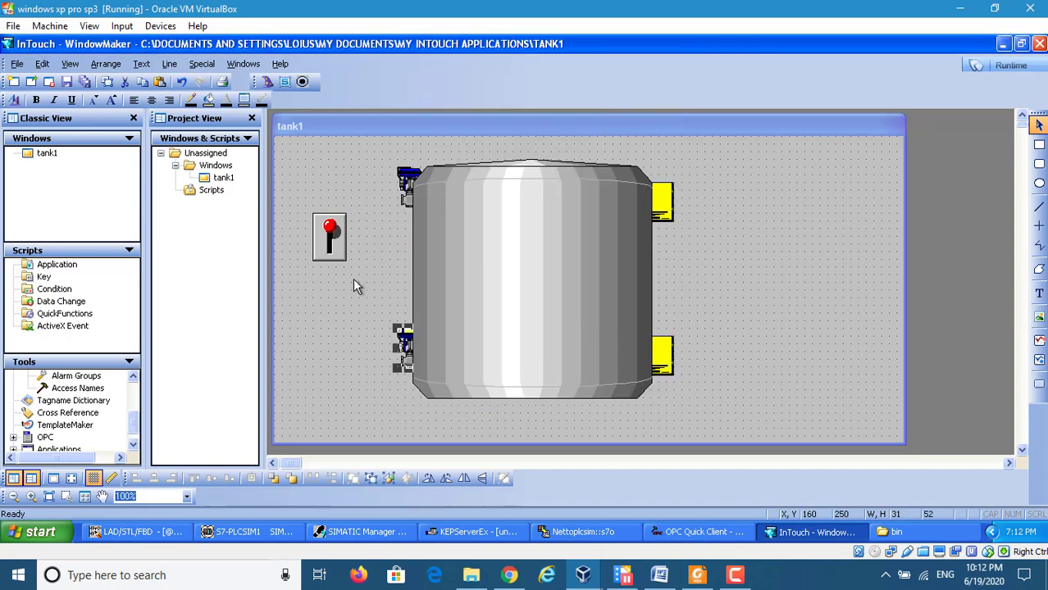
pyautogui.click(332, 254)
pyautogui.click(326, 311)
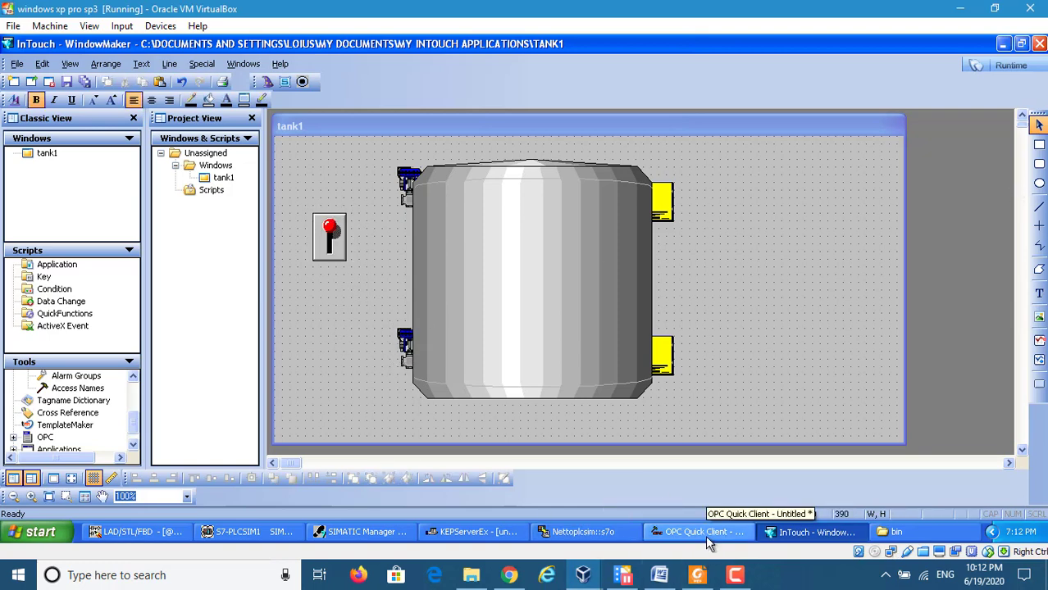
pyautogui.click(584, 532)
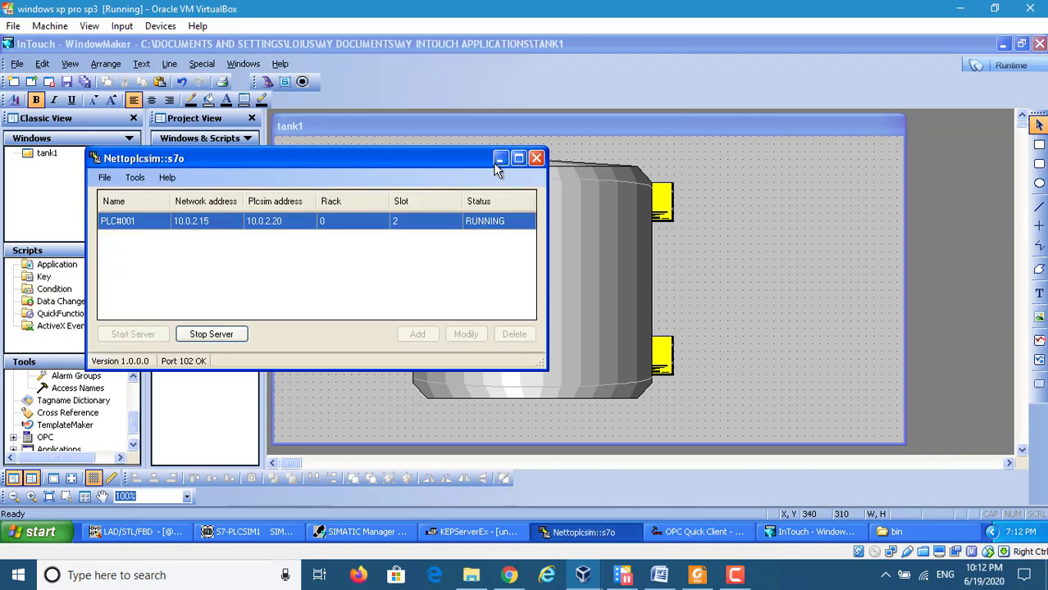
pyautogui.click(496, 161)
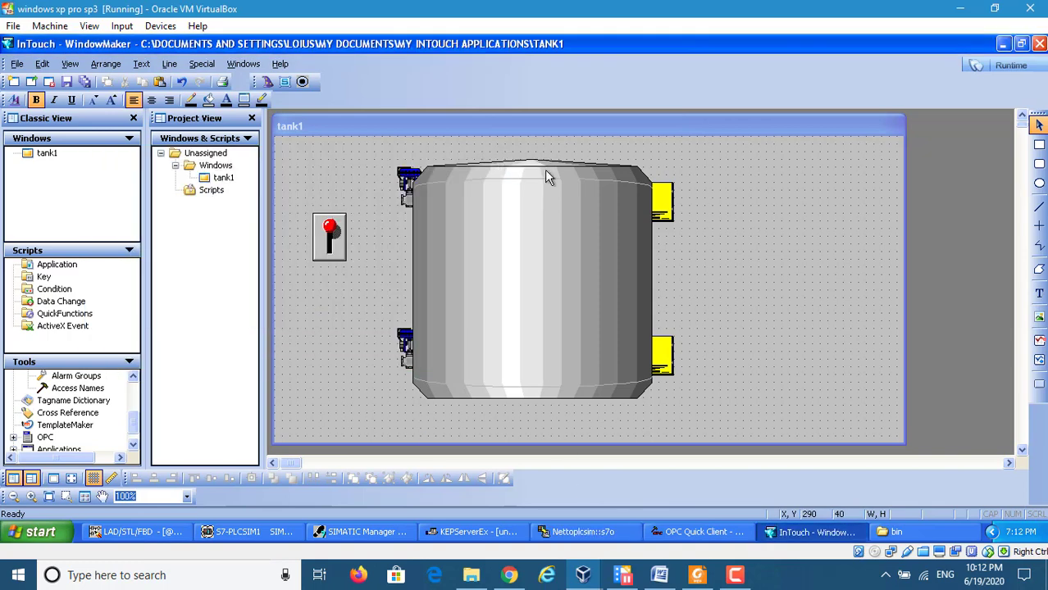
# Step: Launch the tank1 runtime in WindowViewer, accepting the missing-license warning and demo mode
pyautogui.click(1009, 67)
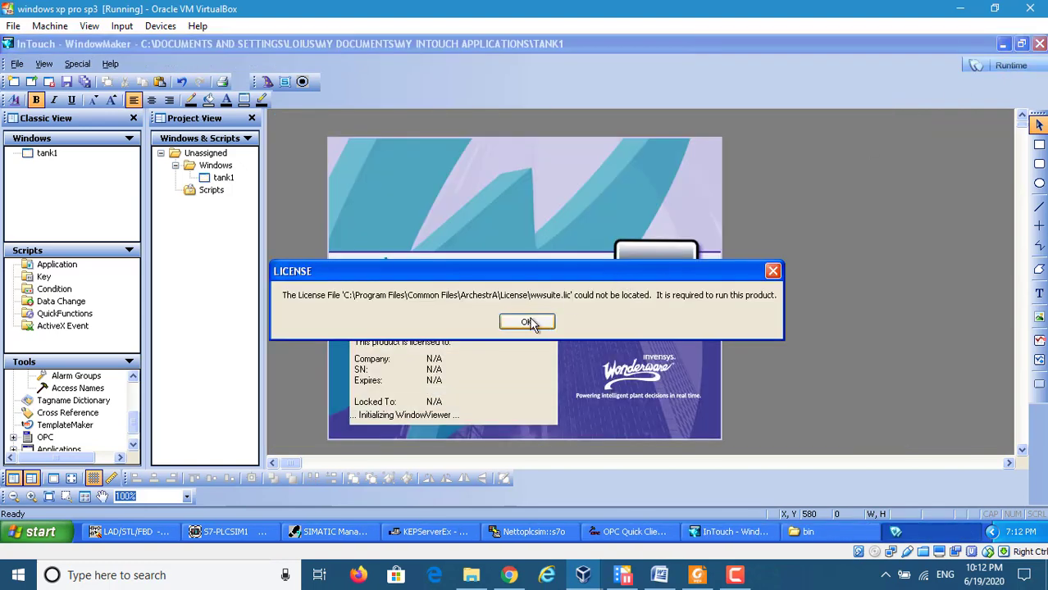
pyautogui.click(531, 324)
pyautogui.click(577, 328)
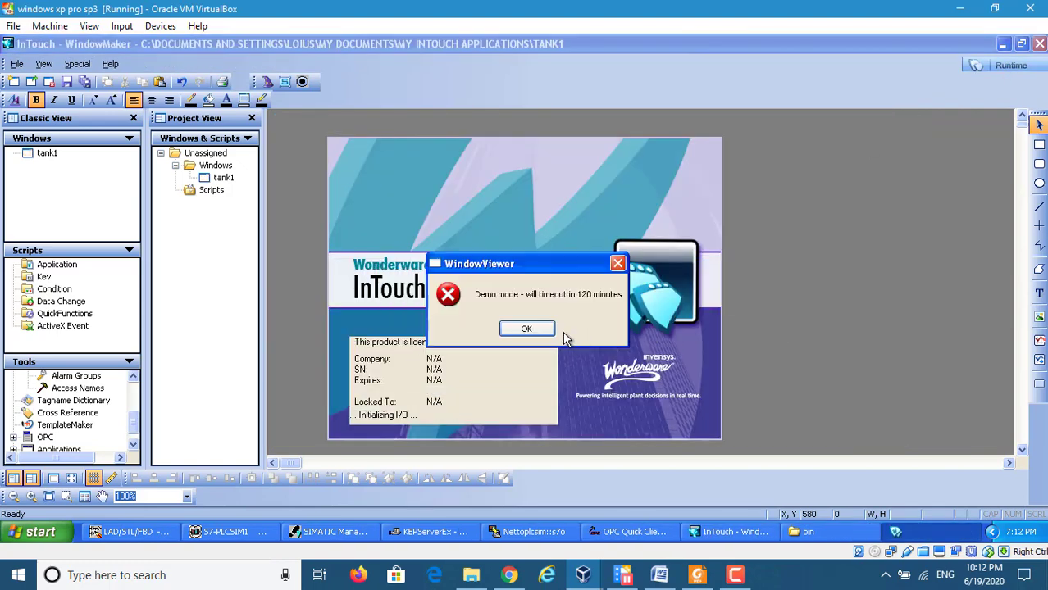
pyautogui.click(542, 330)
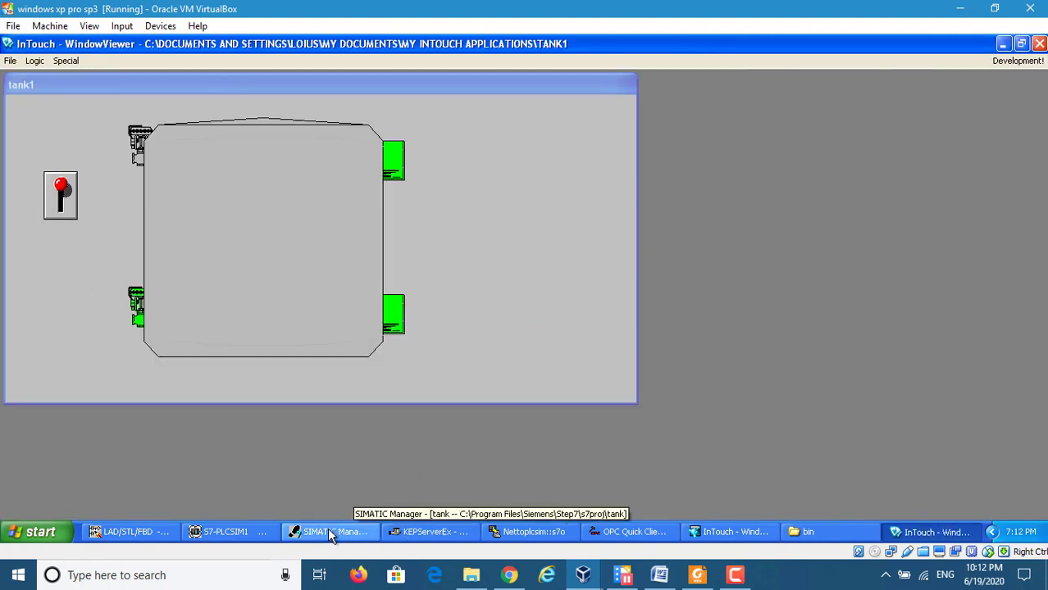
# Step: Clear input bit IB0.2 in PLCSIM and throw the tank switch down
pyautogui.click(222, 532)
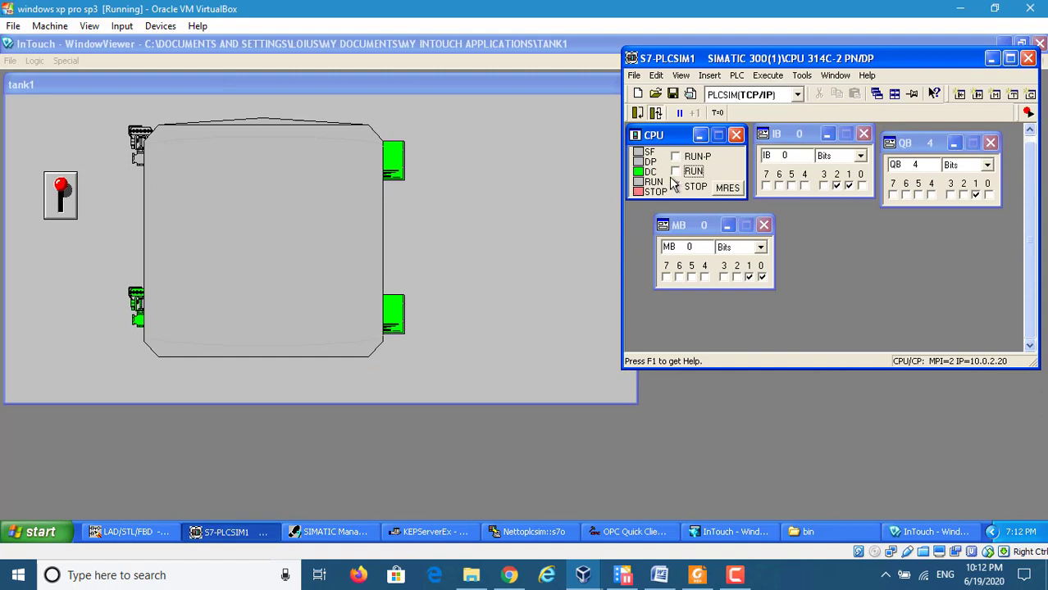
pyautogui.click(837, 186)
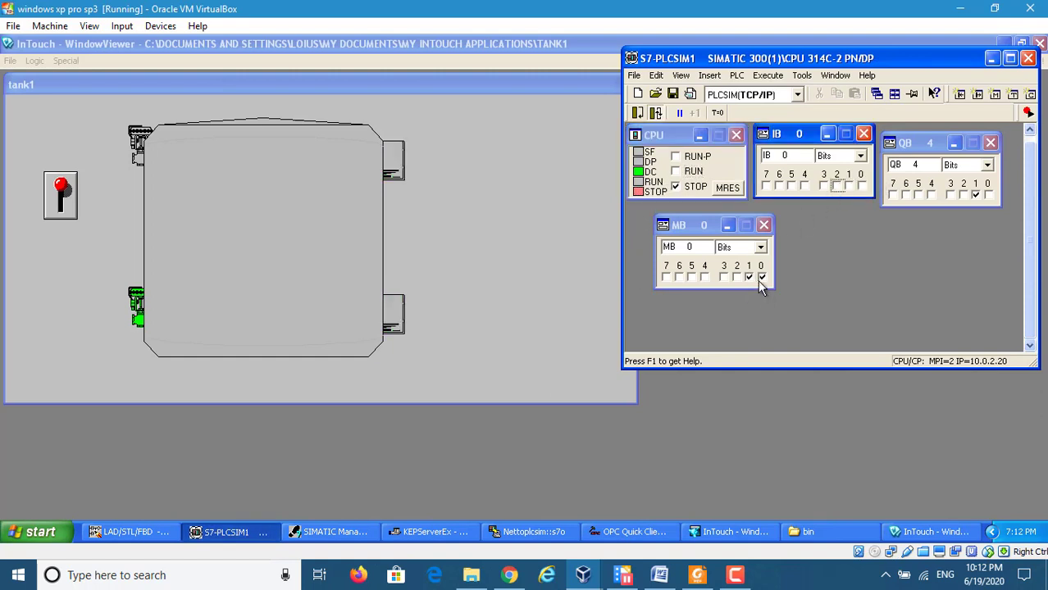
pyautogui.click(63, 209)
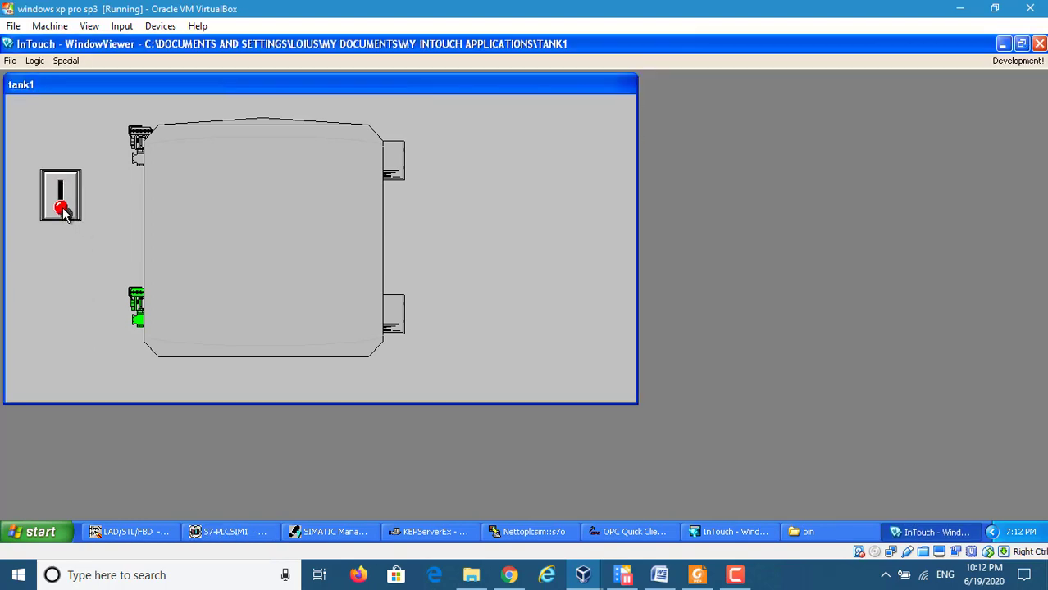
# Step: Shrink the viewer window, put the PLCSIM CPU into RUN, and switch the valves on
pyautogui.click(1021, 43)
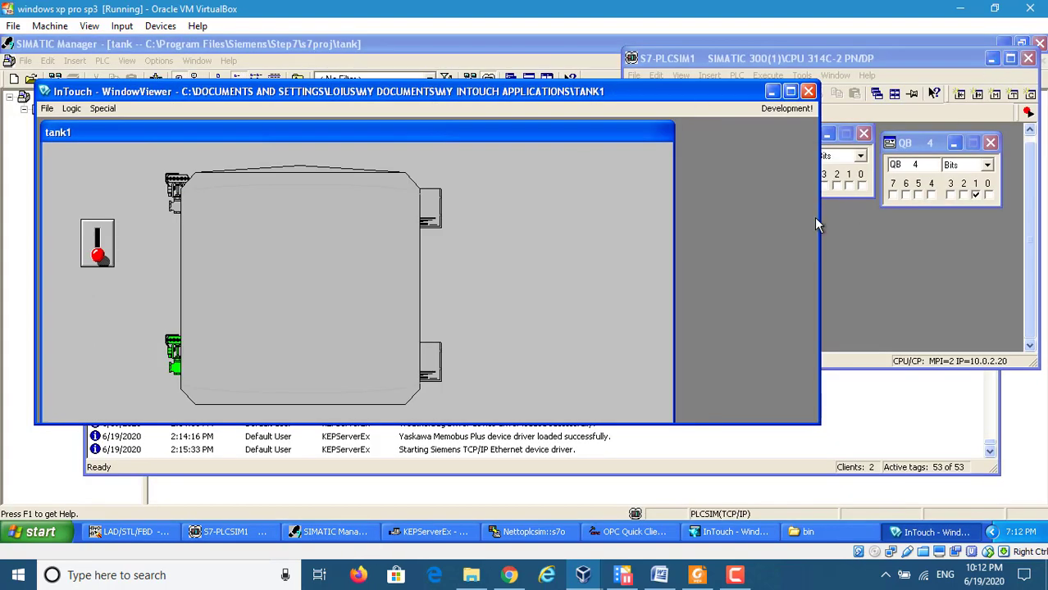
pyautogui.moveTo(817, 224); pyautogui.dragTo(520, 233)
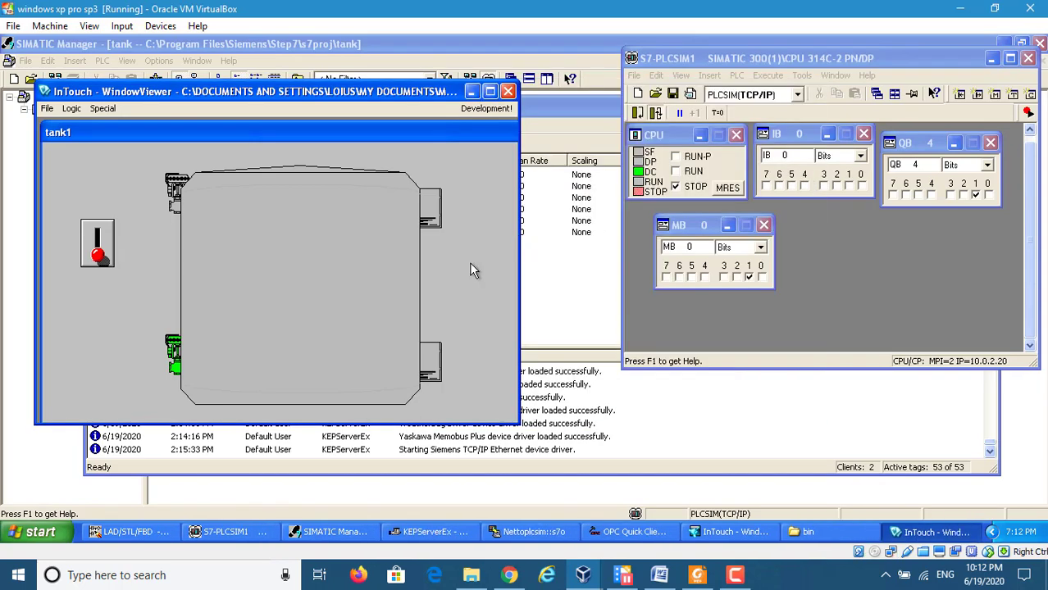
pyautogui.click(674, 171)
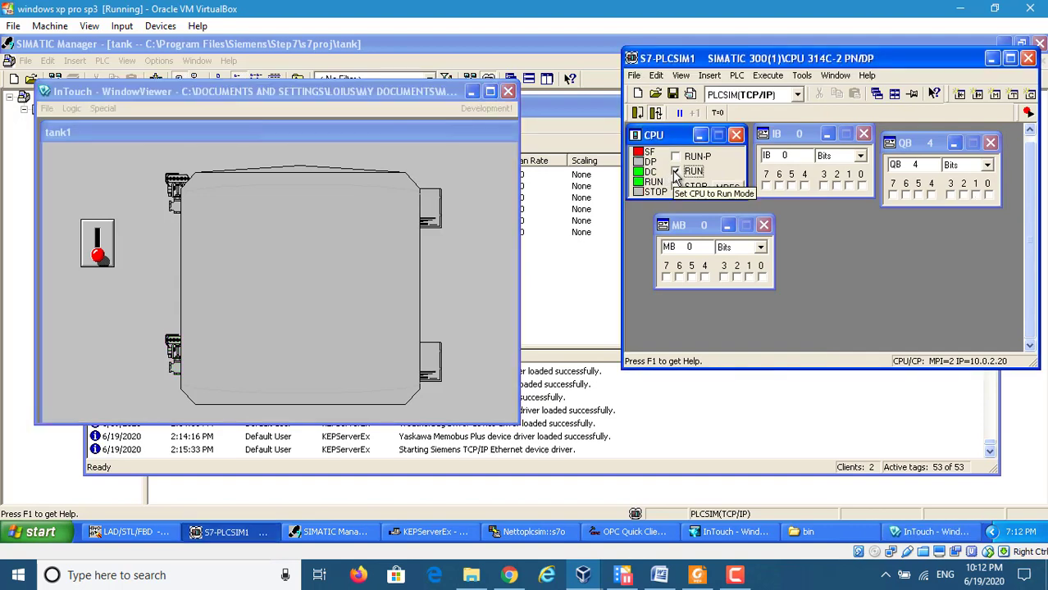
pyautogui.click(97, 234)
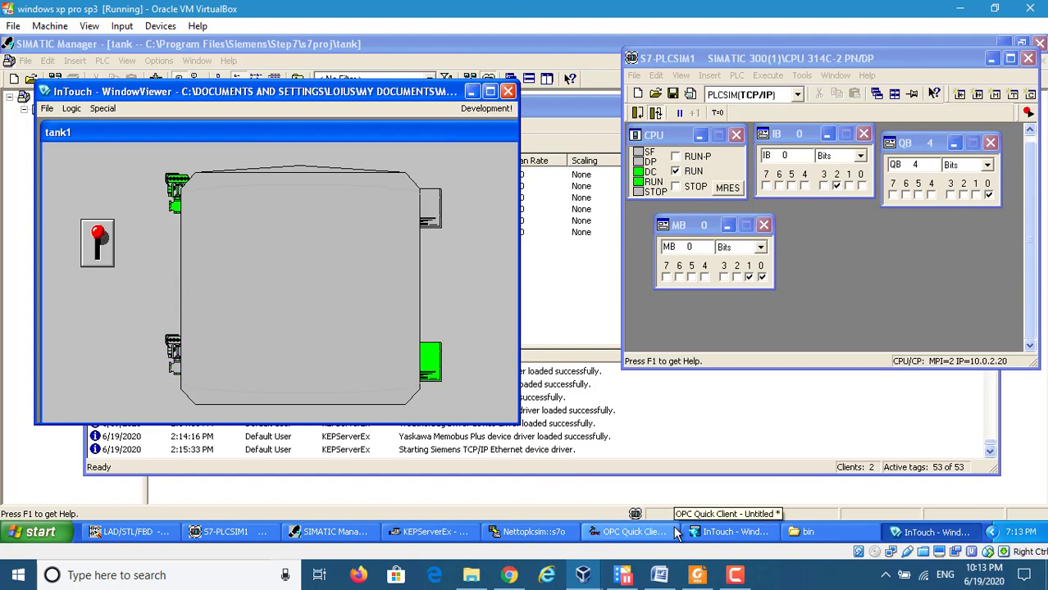
# Step: Minimize, restore and close WindowViewer, then relaunch it from WindowMaker
pyautogui.click(472, 97)
pyautogui.click(924, 535)
pyautogui.click(508, 92)
pyautogui.click(784, 537)
pyautogui.click(726, 581)
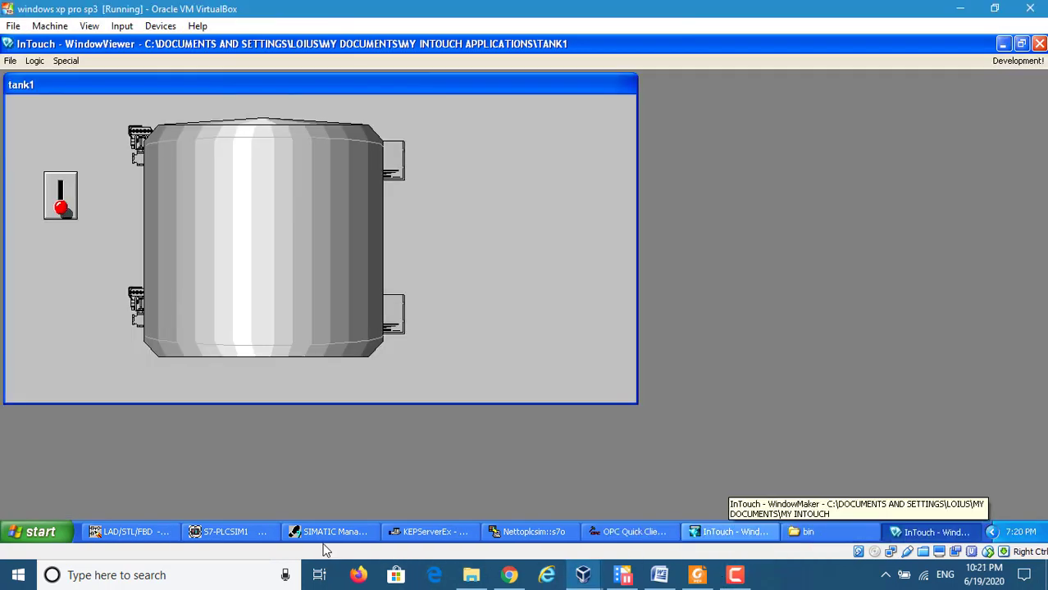
# Step: With the PLCSIM CPU in RUN, toggle the tank switch on, off, then on while watching the valves
pyautogui.click(241, 535)
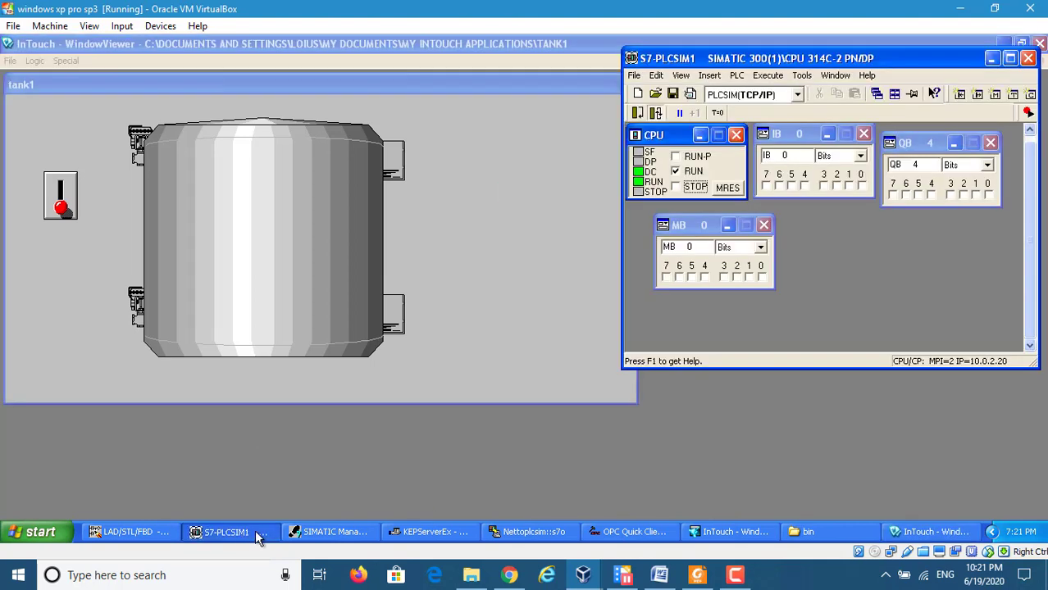
pyautogui.click(691, 170)
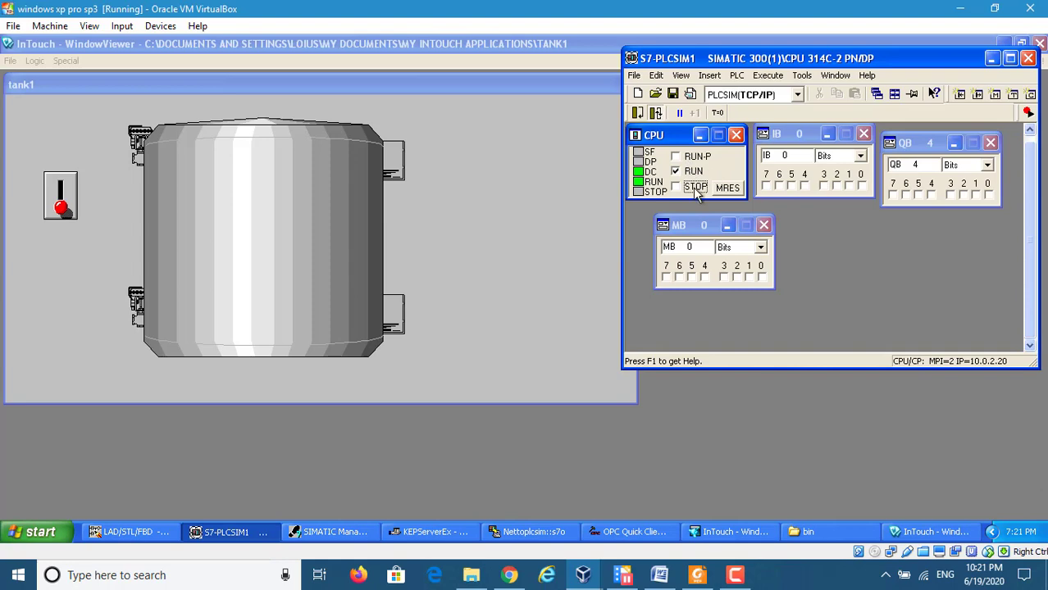
pyautogui.click(61, 195)
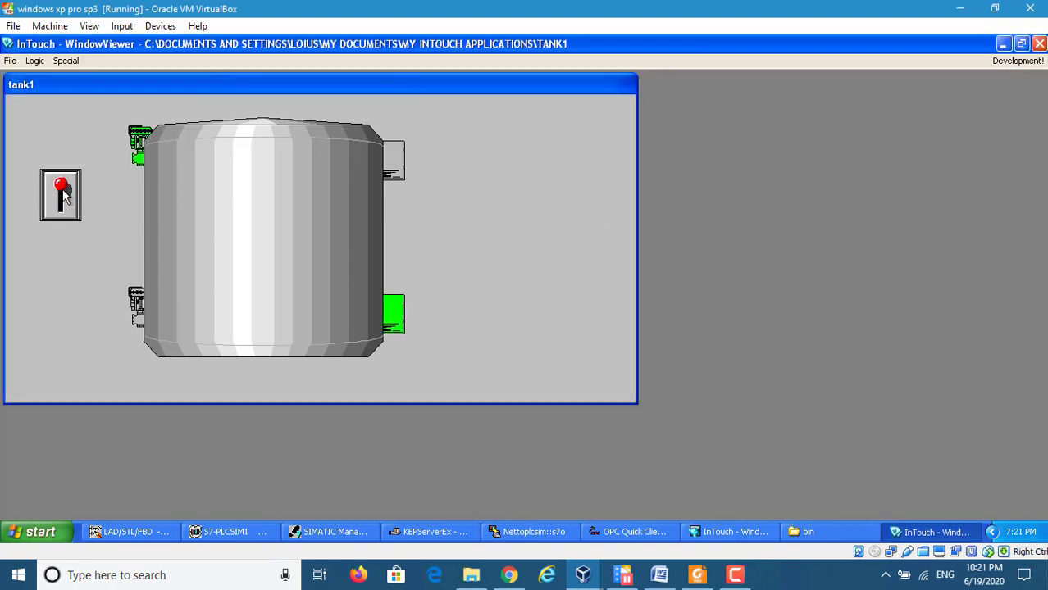
pyautogui.click(238, 531)
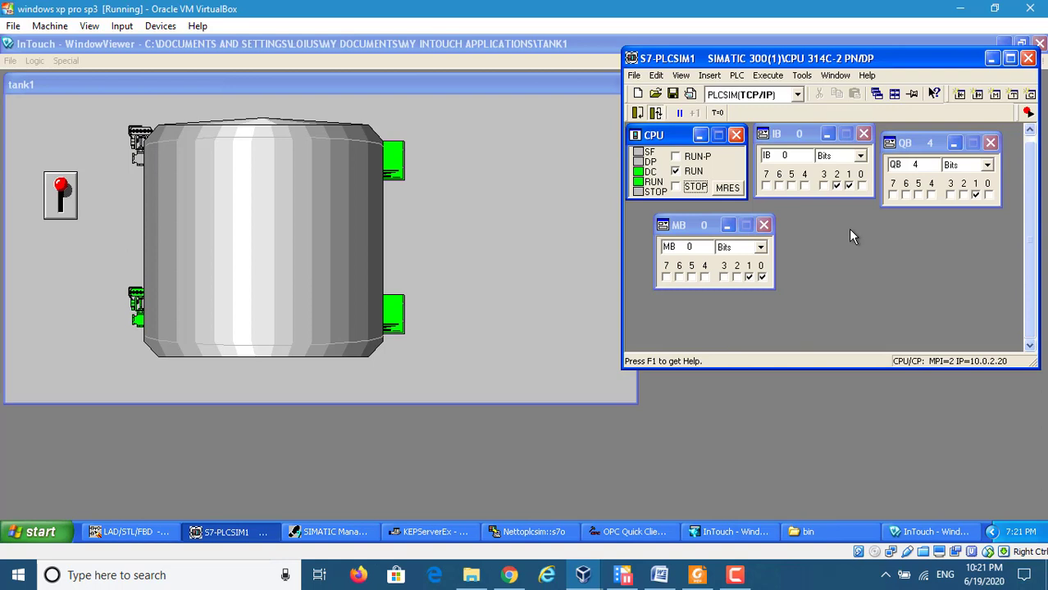
pyautogui.click(67, 212)
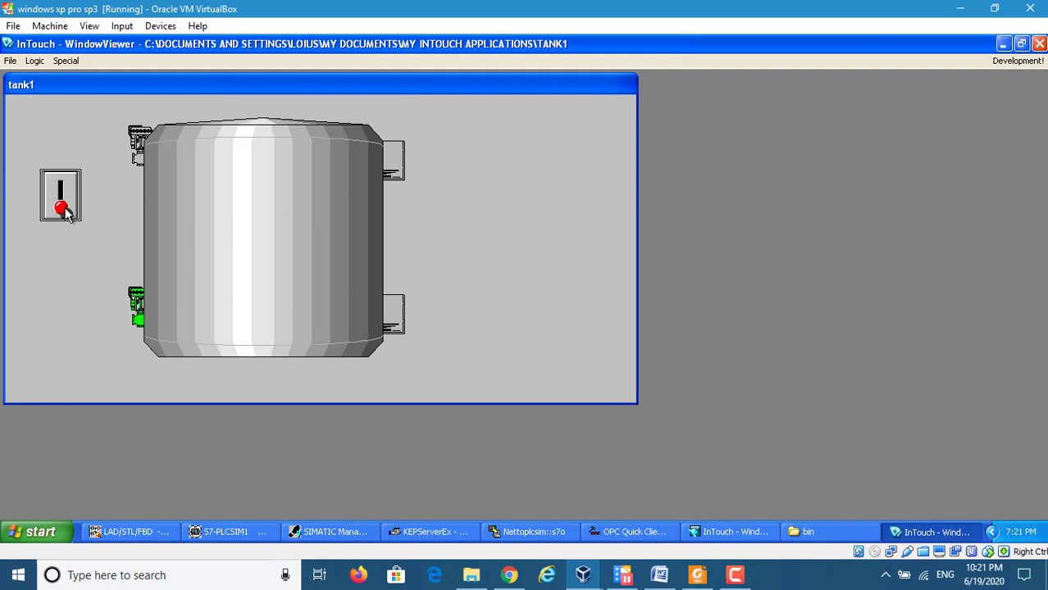
pyautogui.click(238, 532)
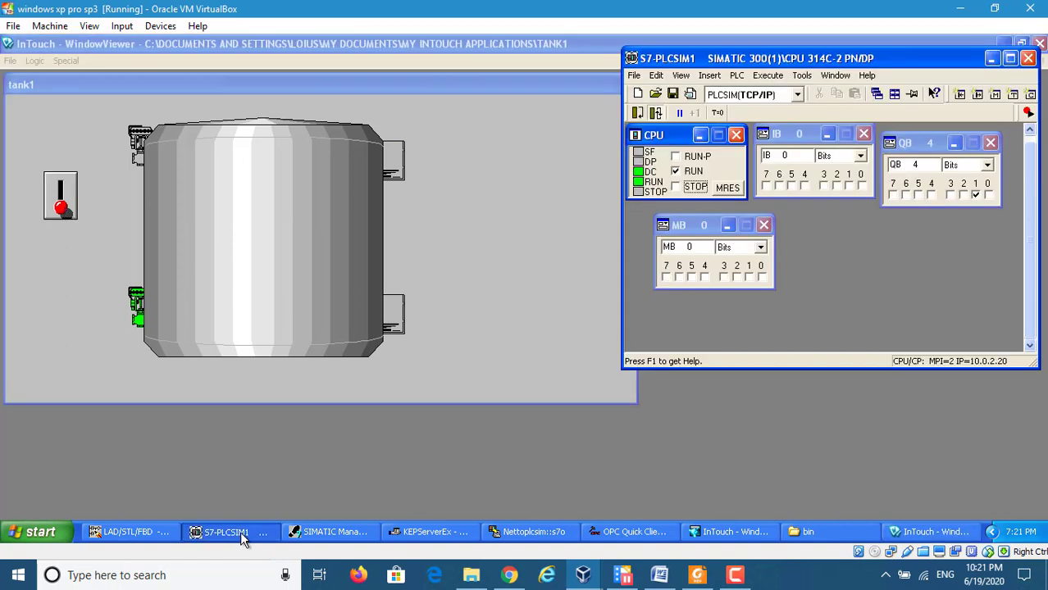
pyautogui.click(62, 188)
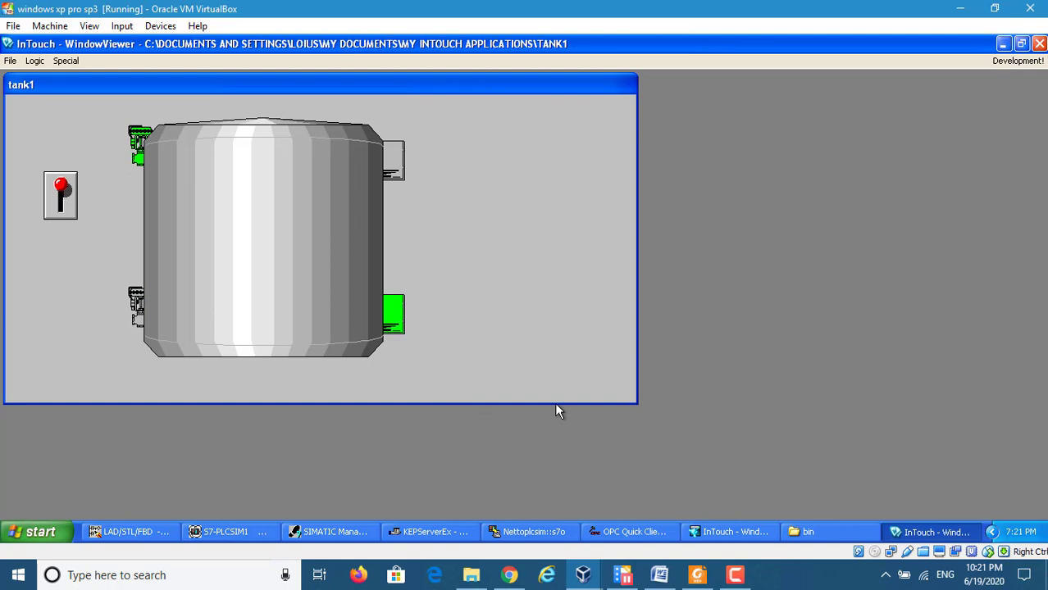
# Step: Close the WindowViewer tank runtime
pyautogui.click(735, 575)
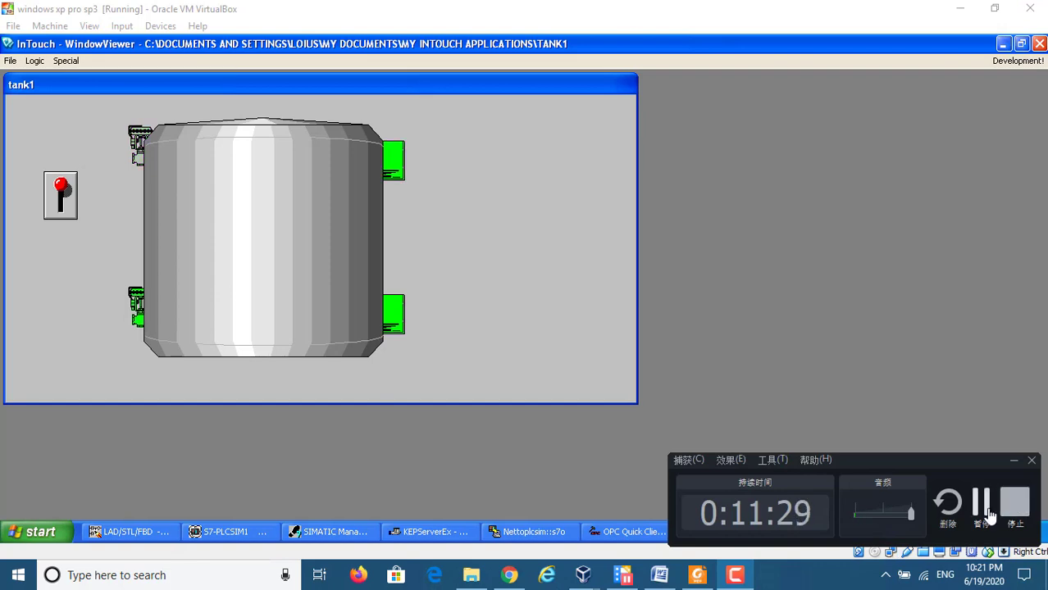
pyautogui.click(988, 480)
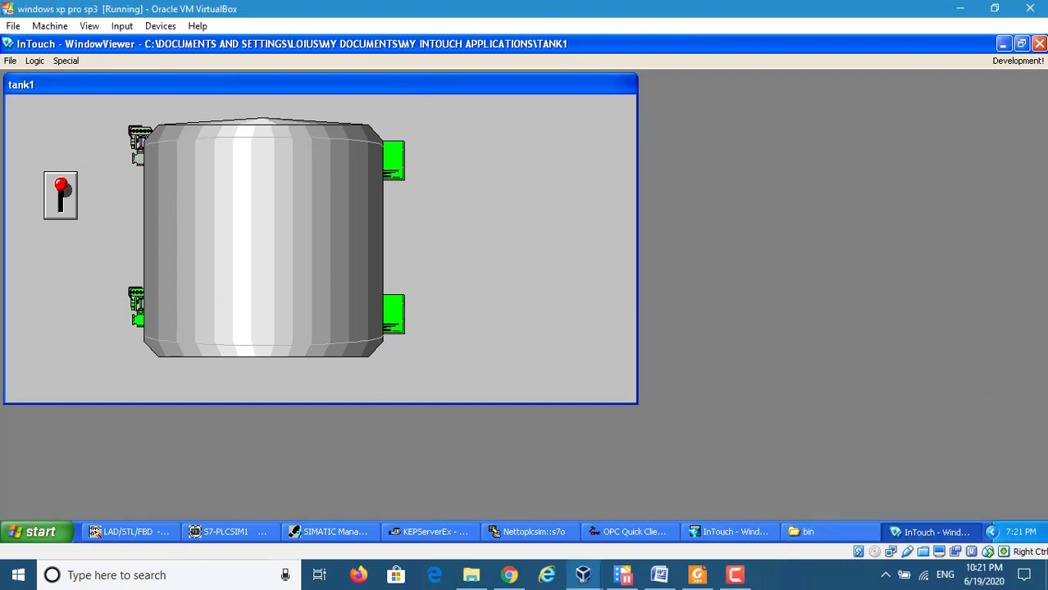
pyautogui.click(1038, 43)
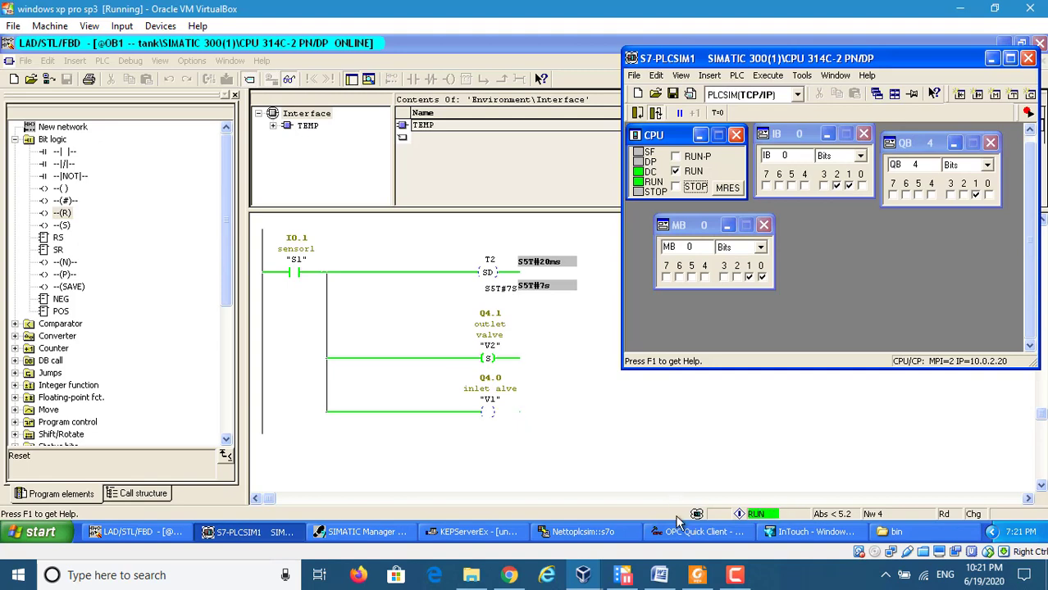
# Step: Reopen the tank1 window from the WindowMaker Project View for editing
pyautogui.click(792, 532)
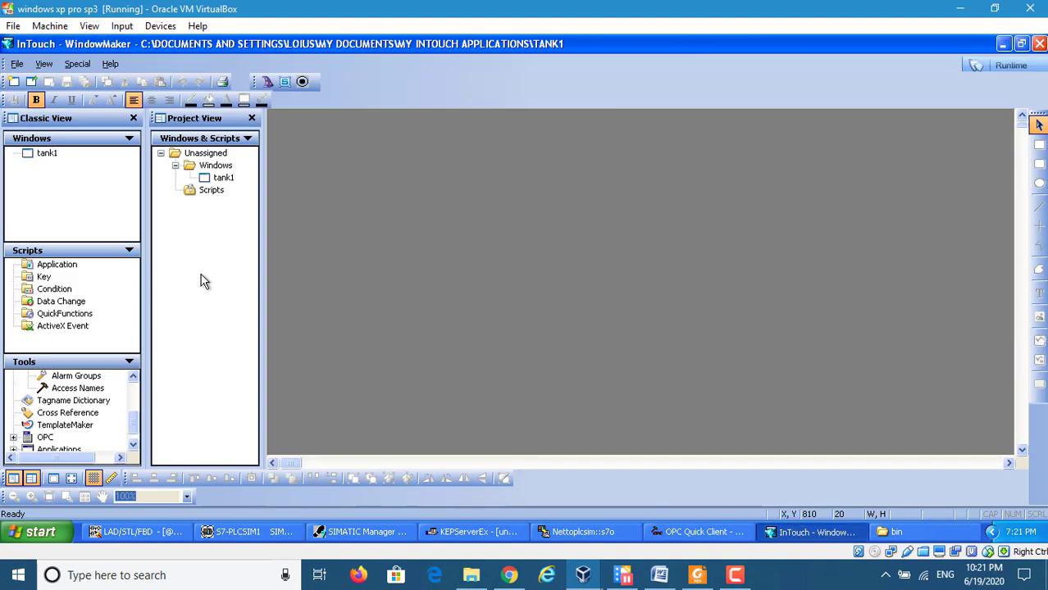
pyautogui.click(217, 179)
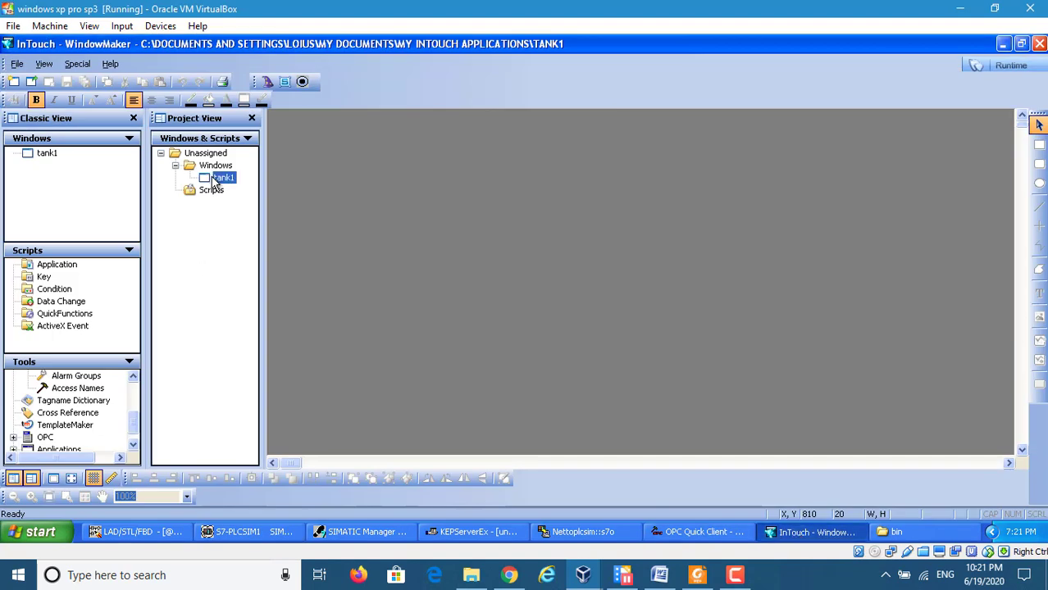
pyautogui.doubleClick(217, 179)
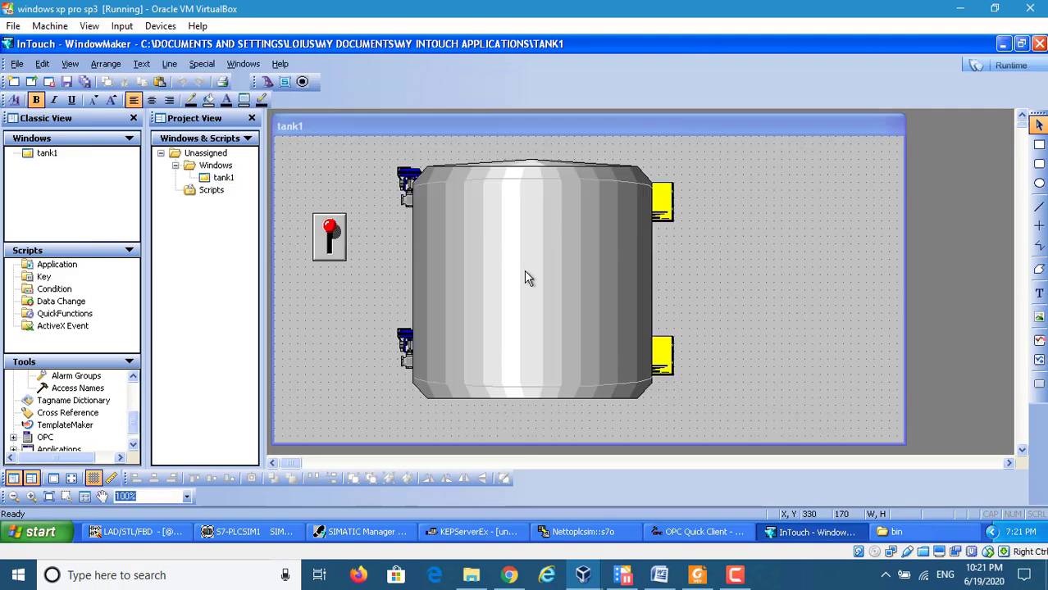
pyautogui.click(734, 575)
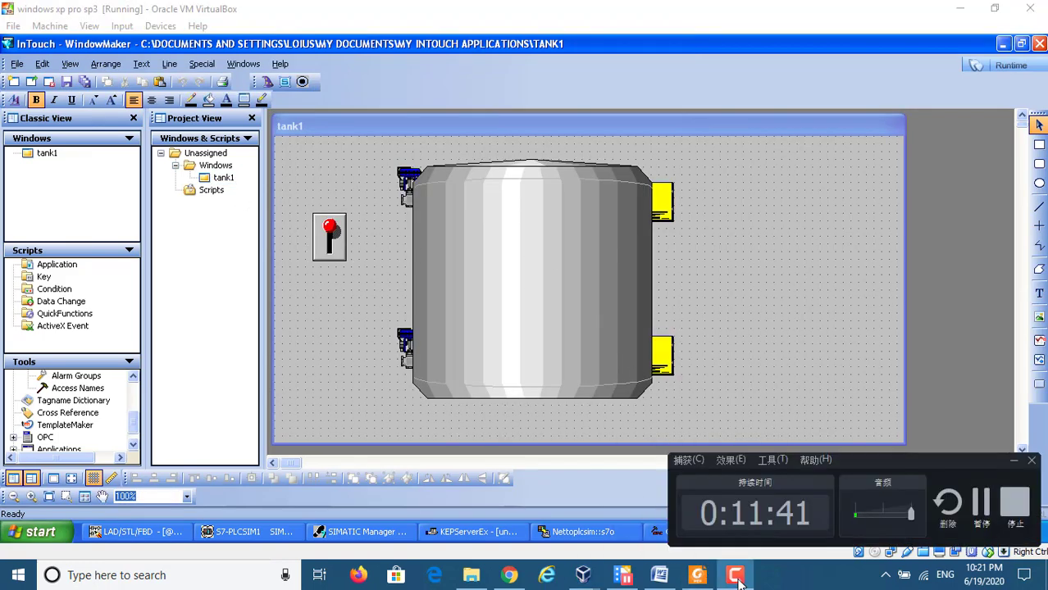
pyautogui.click(986, 517)
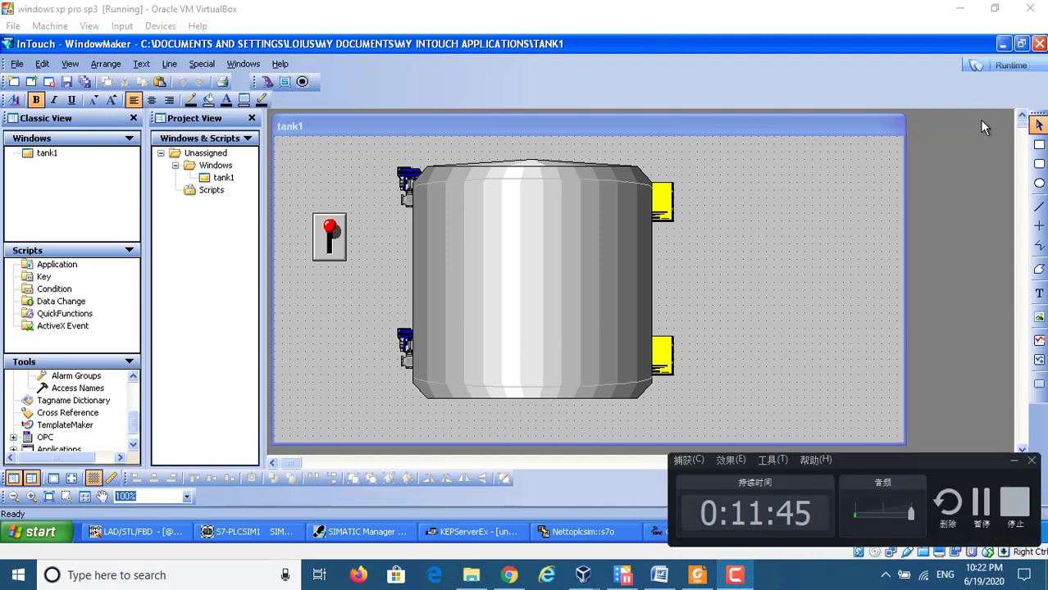
# Step: Run tank1 in demo mode and toggle the switch off and back on to start filling
pyautogui.click(986, 66)
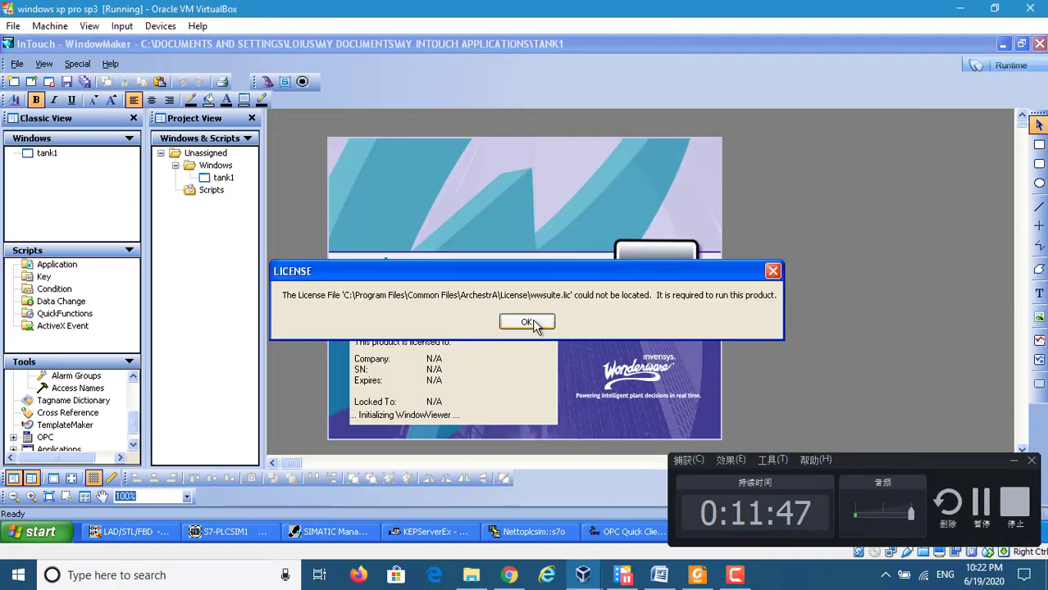
pyautogui.click(526, 322)
pyautogui.click(583, 329)
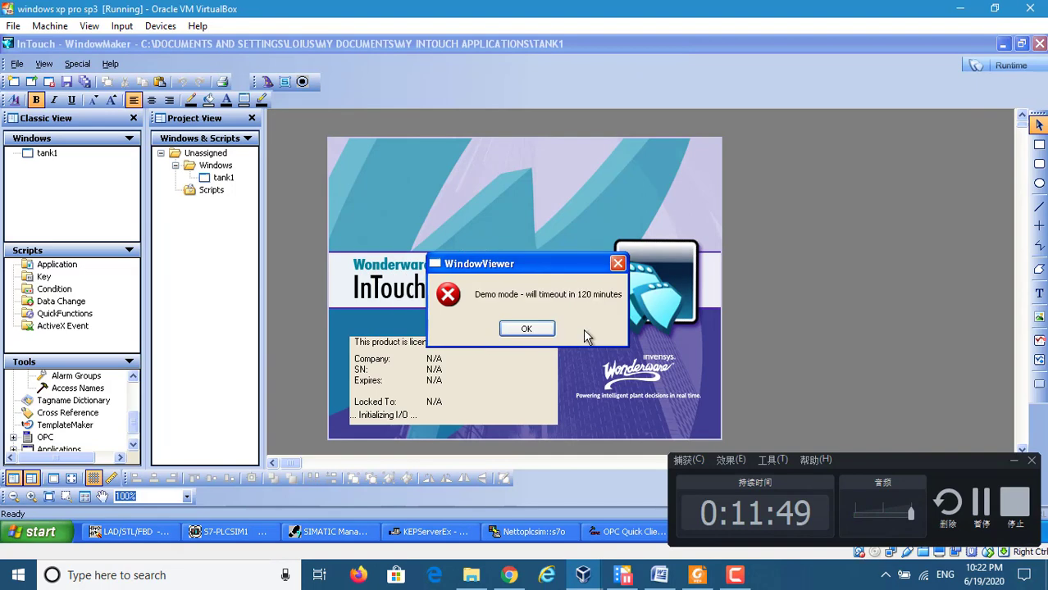
pyautogui.click(542, 330)
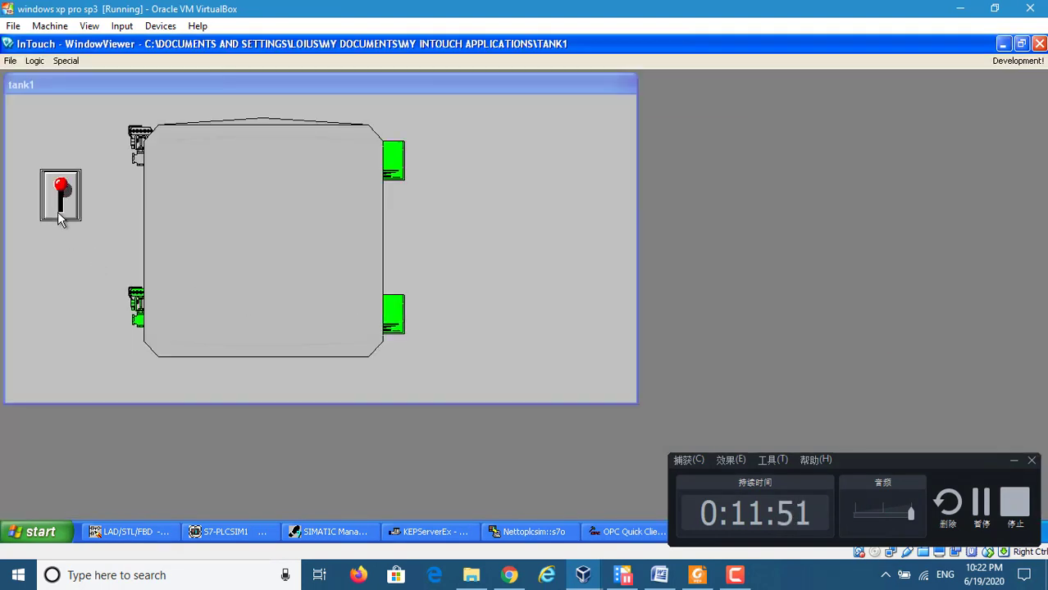
pyautogui.click(60, 195)
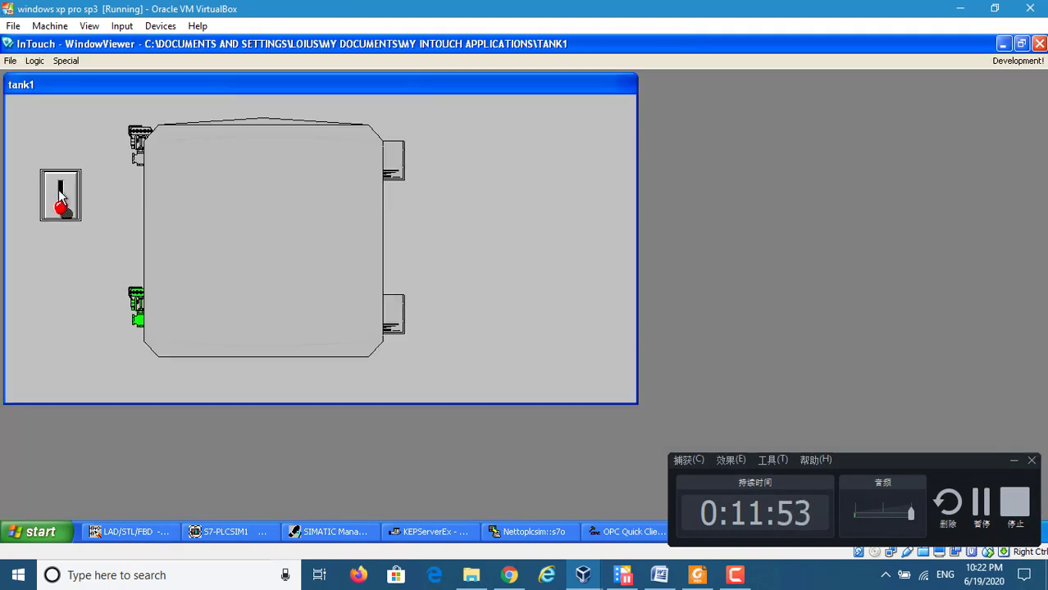
pyautogui.click(60, 195)
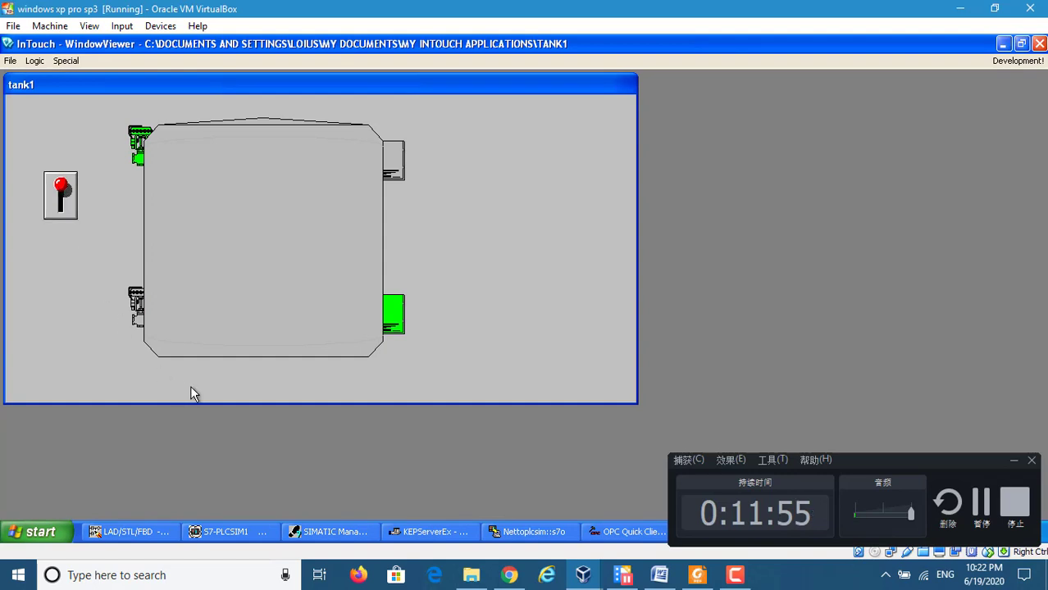